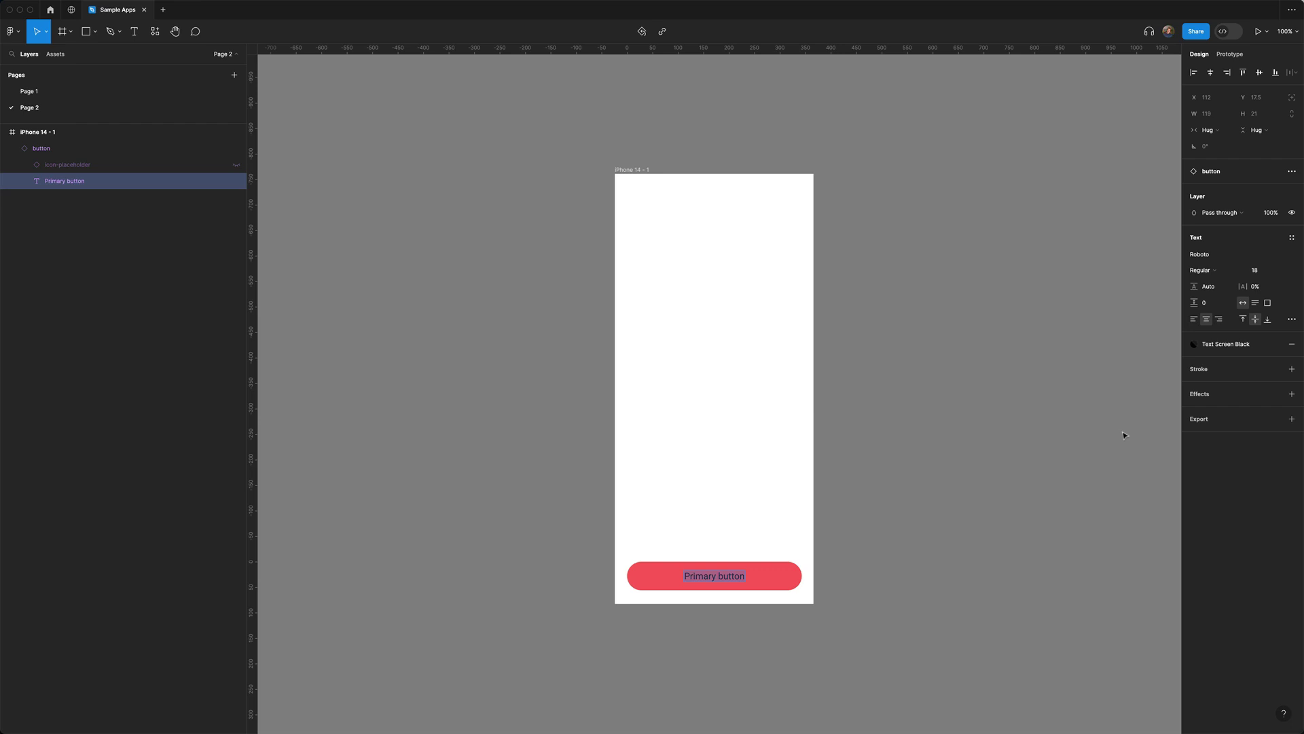
Step: Alt-drag the red Primary button upward so an identical copy sits just above it
key("Escape")
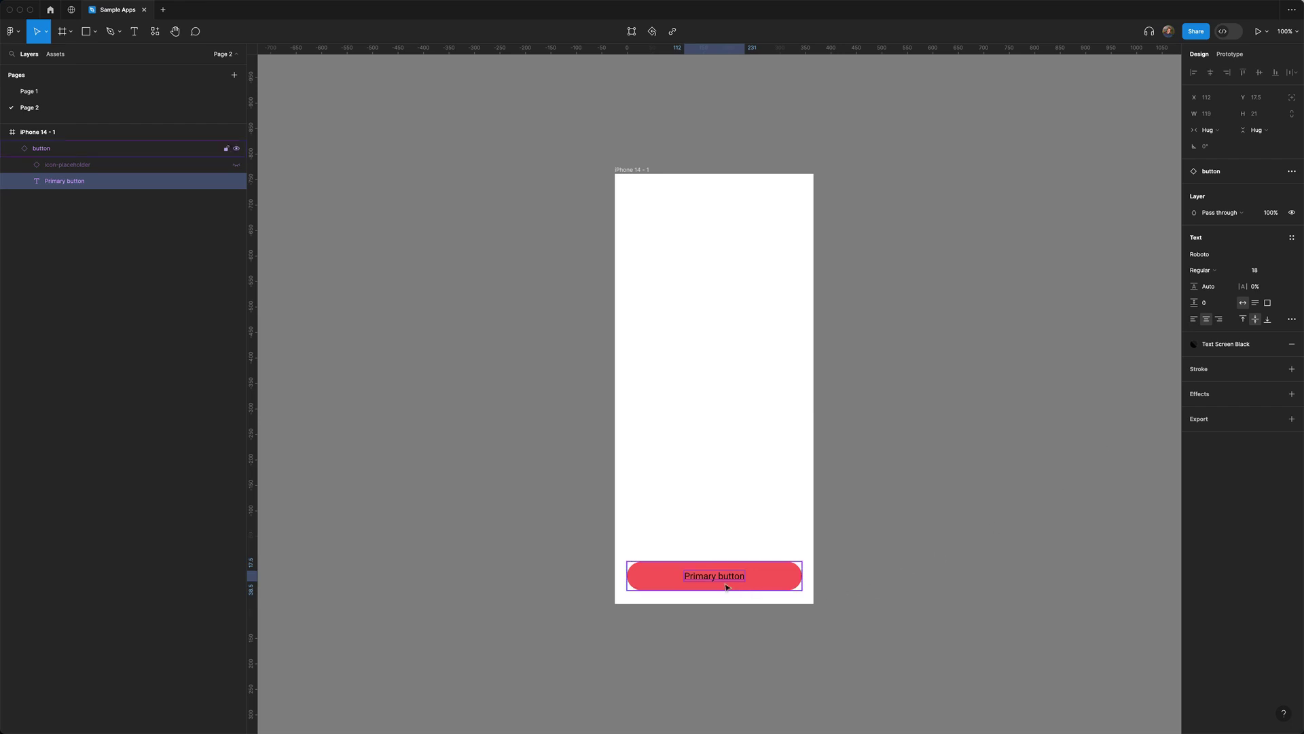
left_click_drag(679, 577, 676, 535)
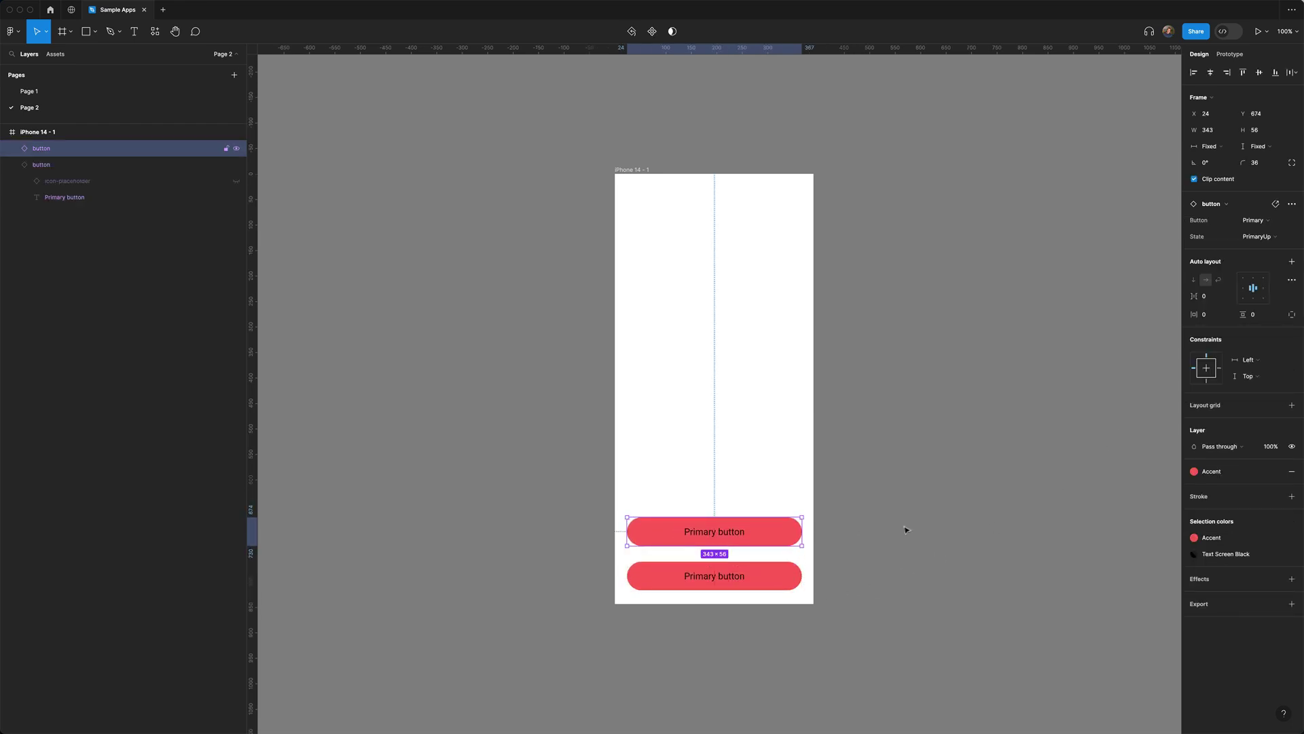
left_click(1213, 472)
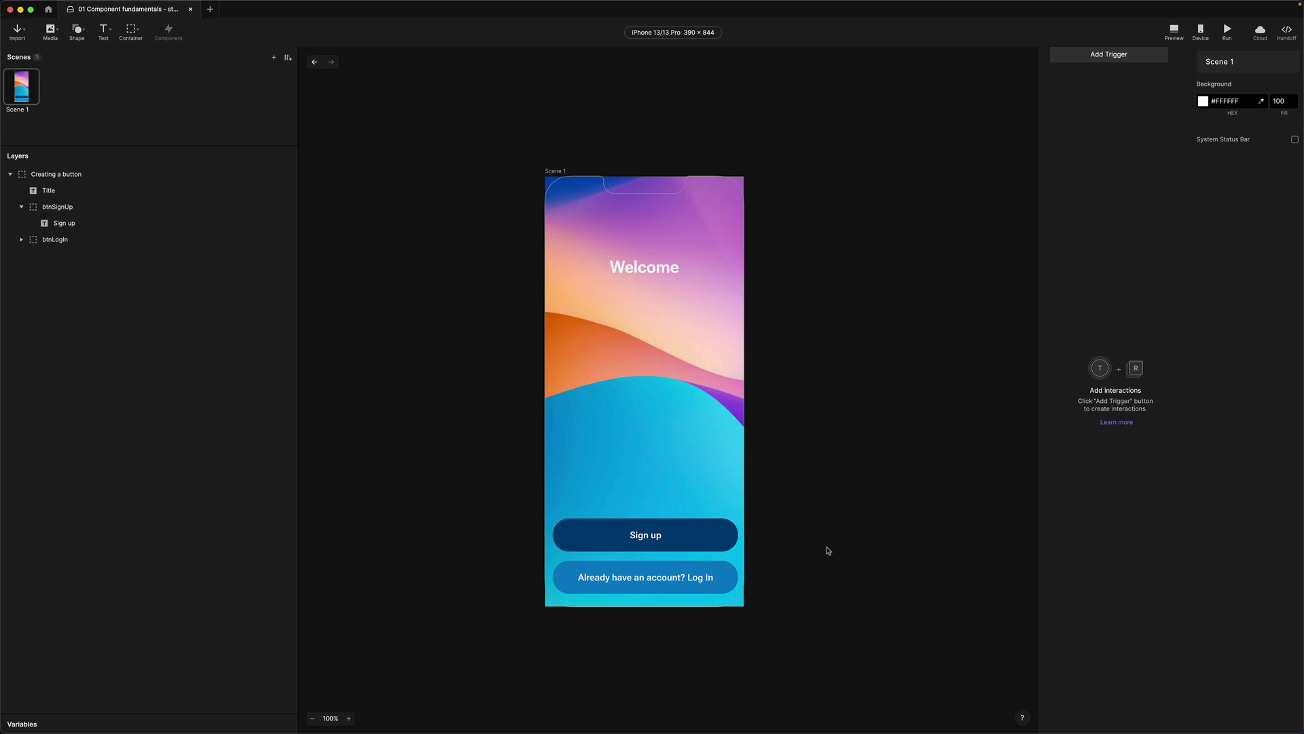
Step: Select the btnSignUp container layer holding the Sign up button
double_click(684, 538)
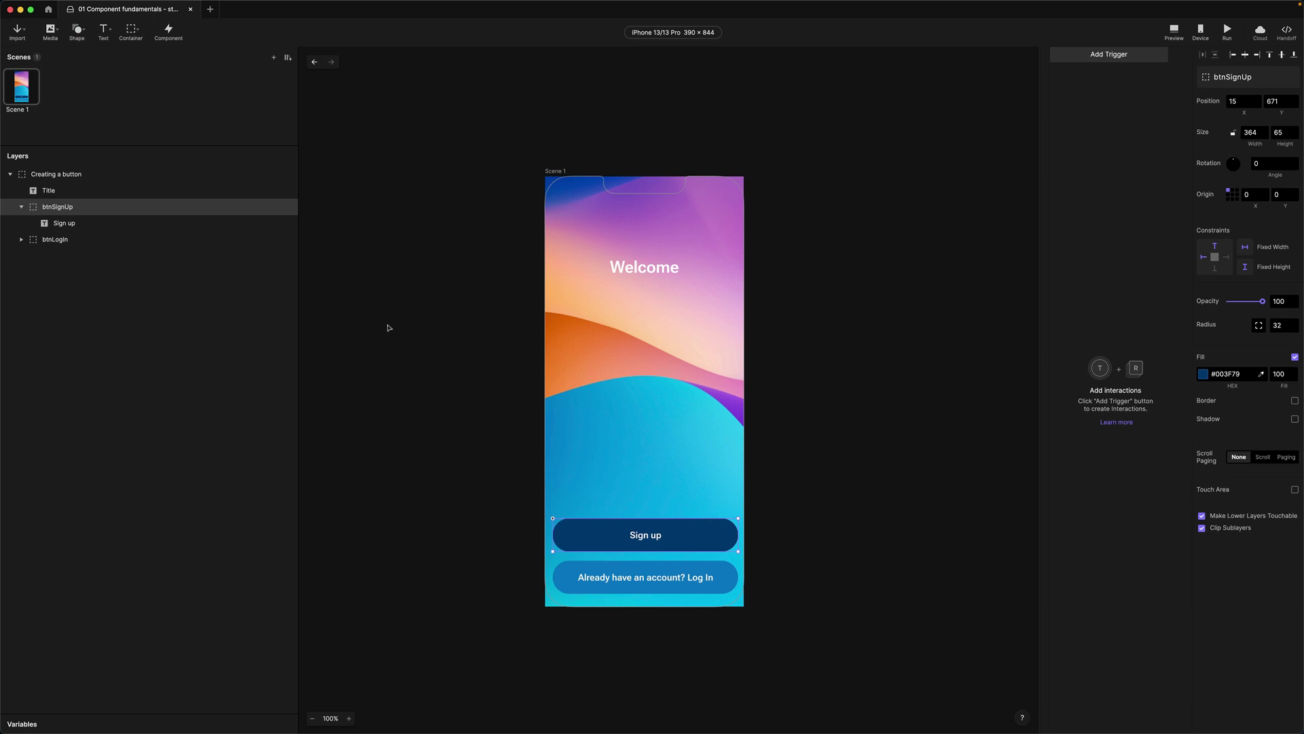
Step: Use Create Component on the btnSignUp layer, making it instance btnSignUp 1
right_click(694, 536)
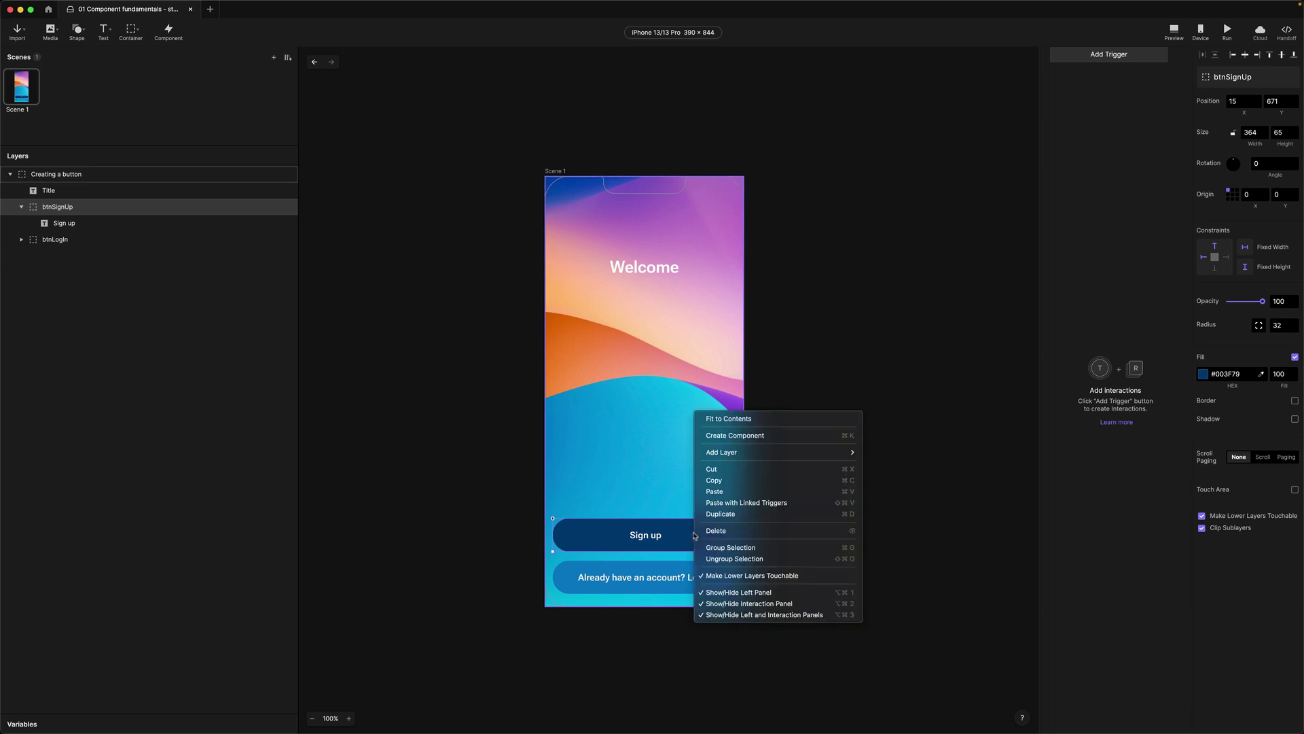
left_click(739, 436)
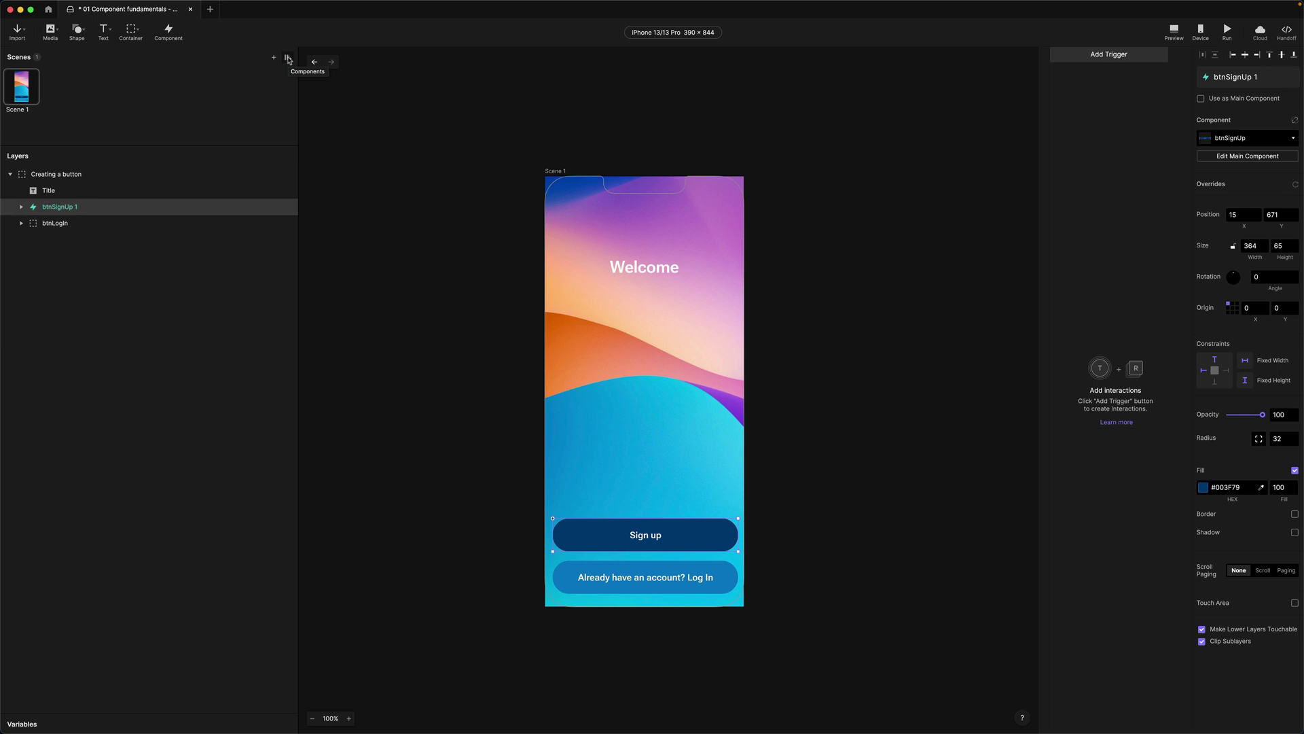
Step: Open the btnSignUp main component from Local Components in Edit Mode
left_click(288, 60)
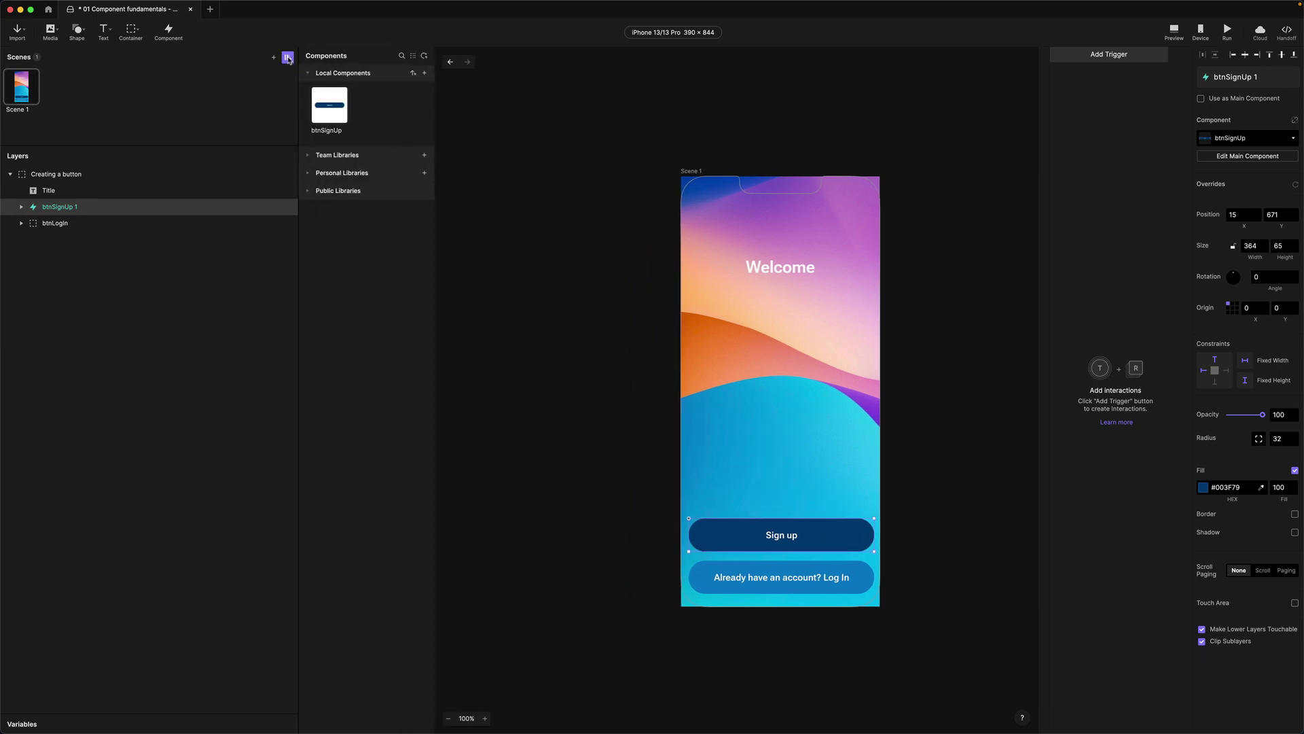
left_click(333, 103)
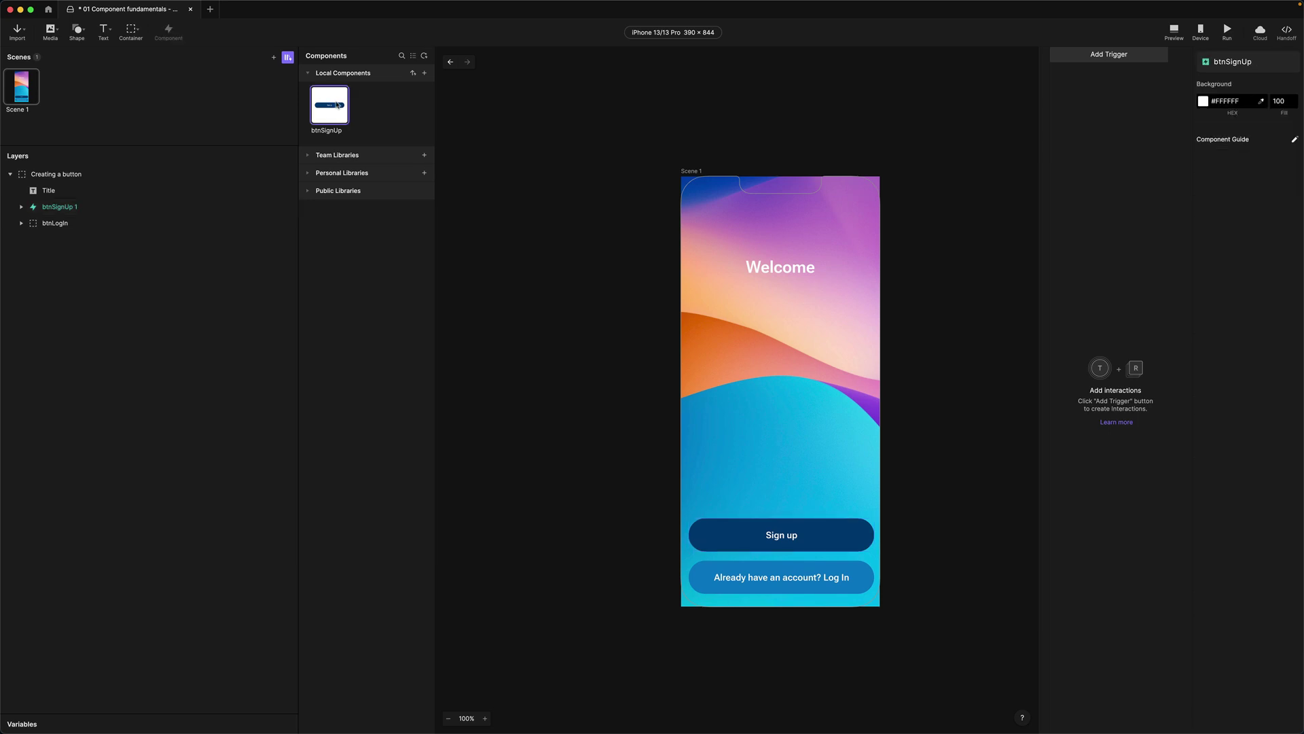
double_click(338, 105)
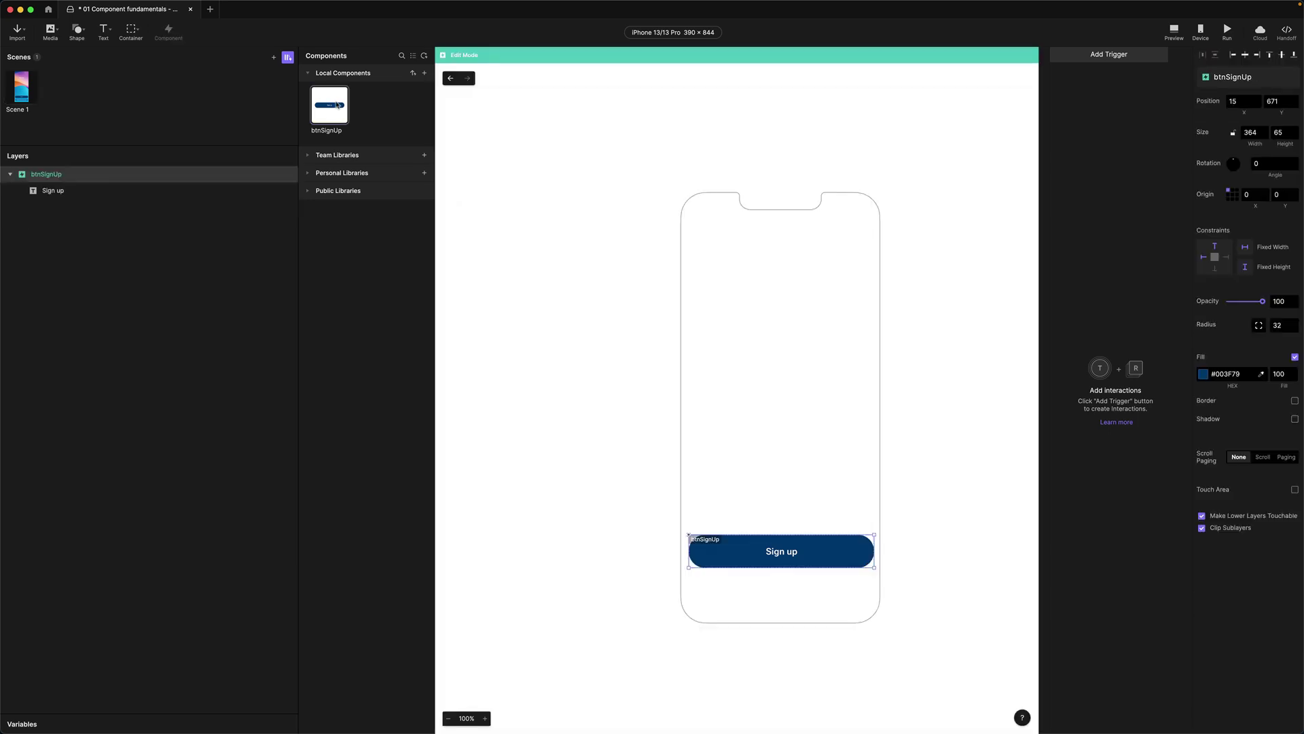
Step: Back on Scene 1, drag the Log In button off the screen's left side
left_click(449, 80)
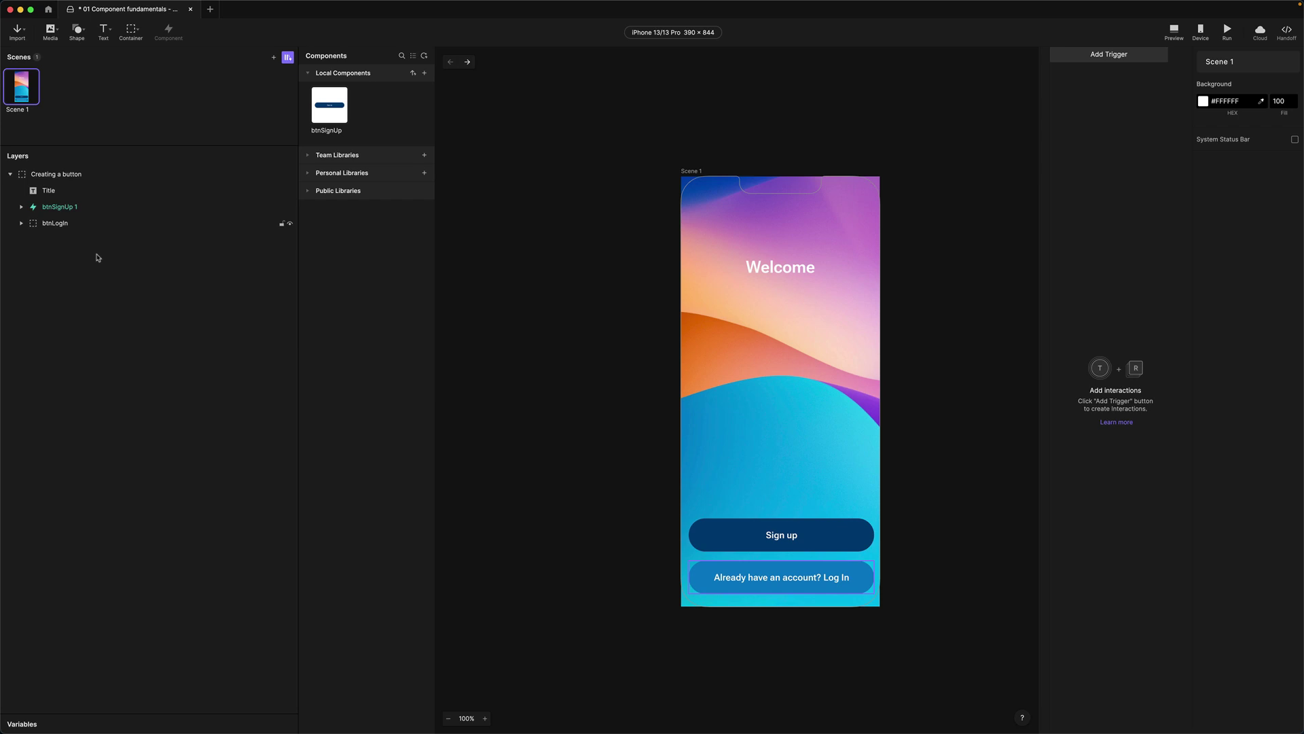
left_click(781, 576)
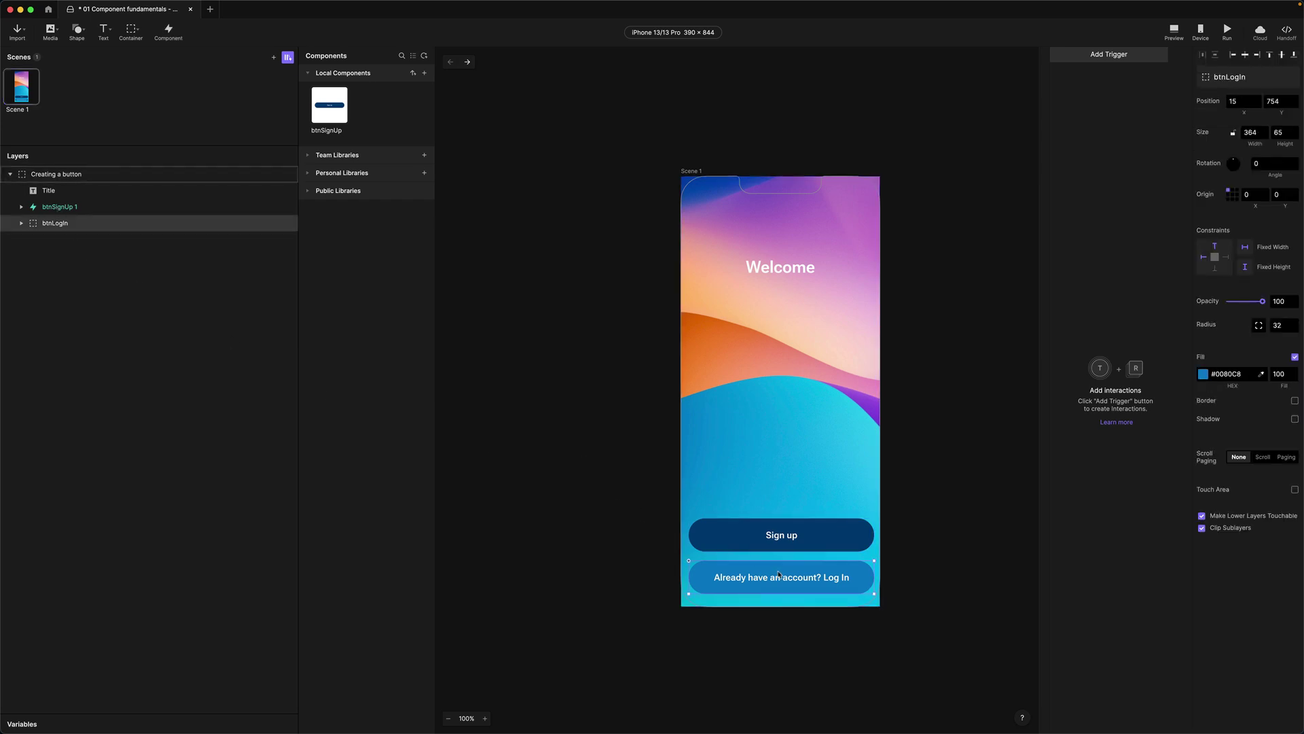
left_click_drag(795, 585, 610, 540)
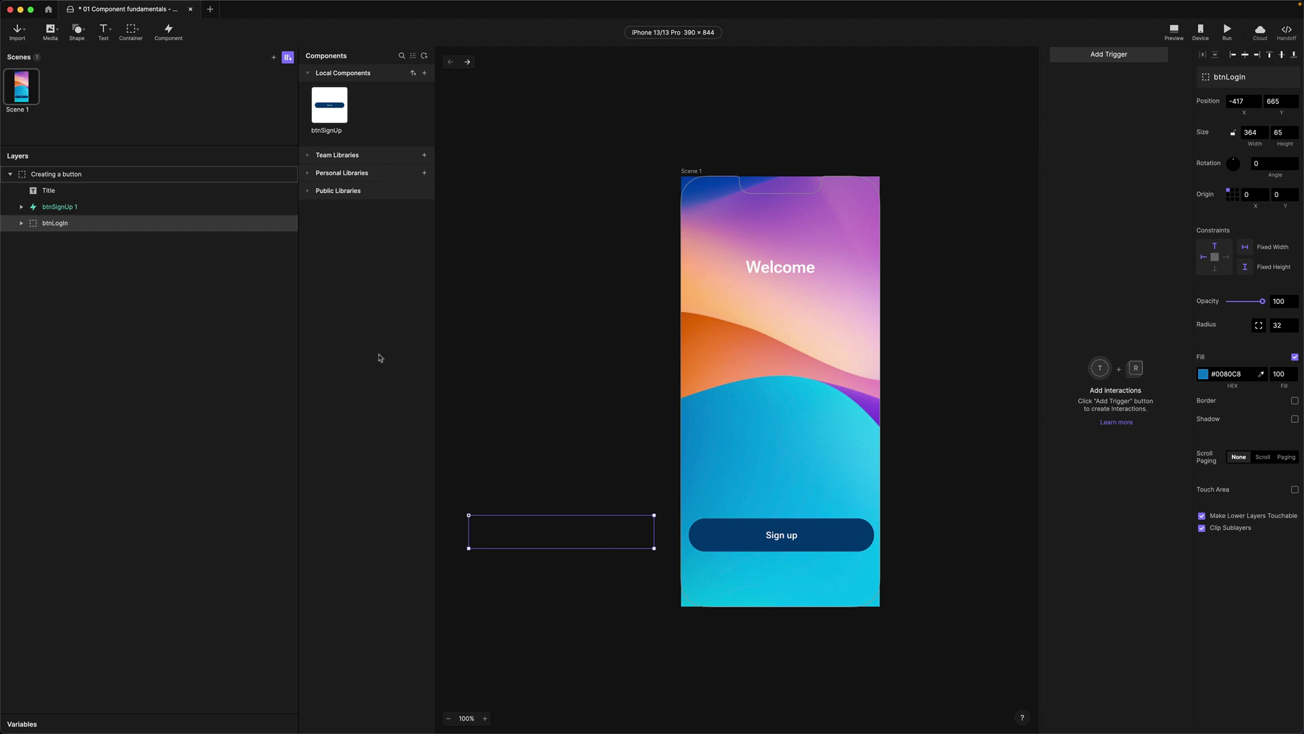
Step: Turn off Clip Sublayers on the container and place a btnSignUp 2 instance at 13, 754
left_click(32, 176)
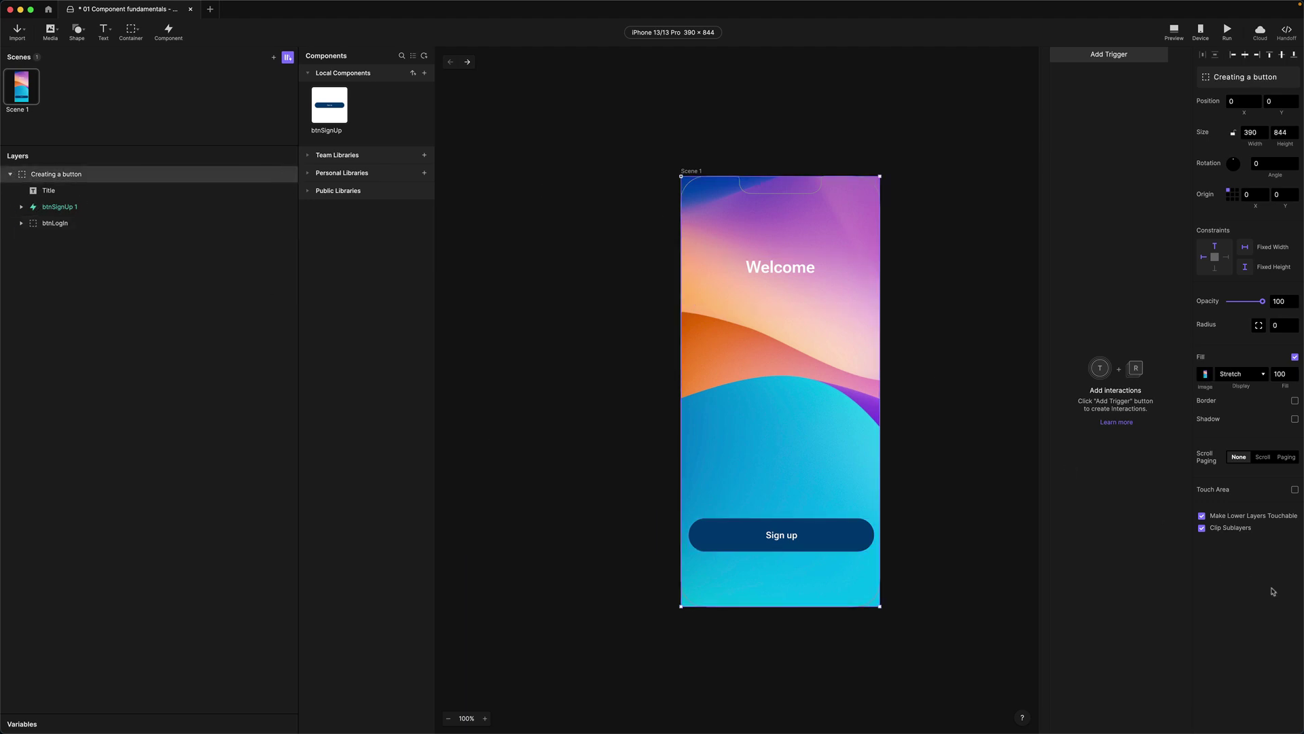
left_click(1202, 529)
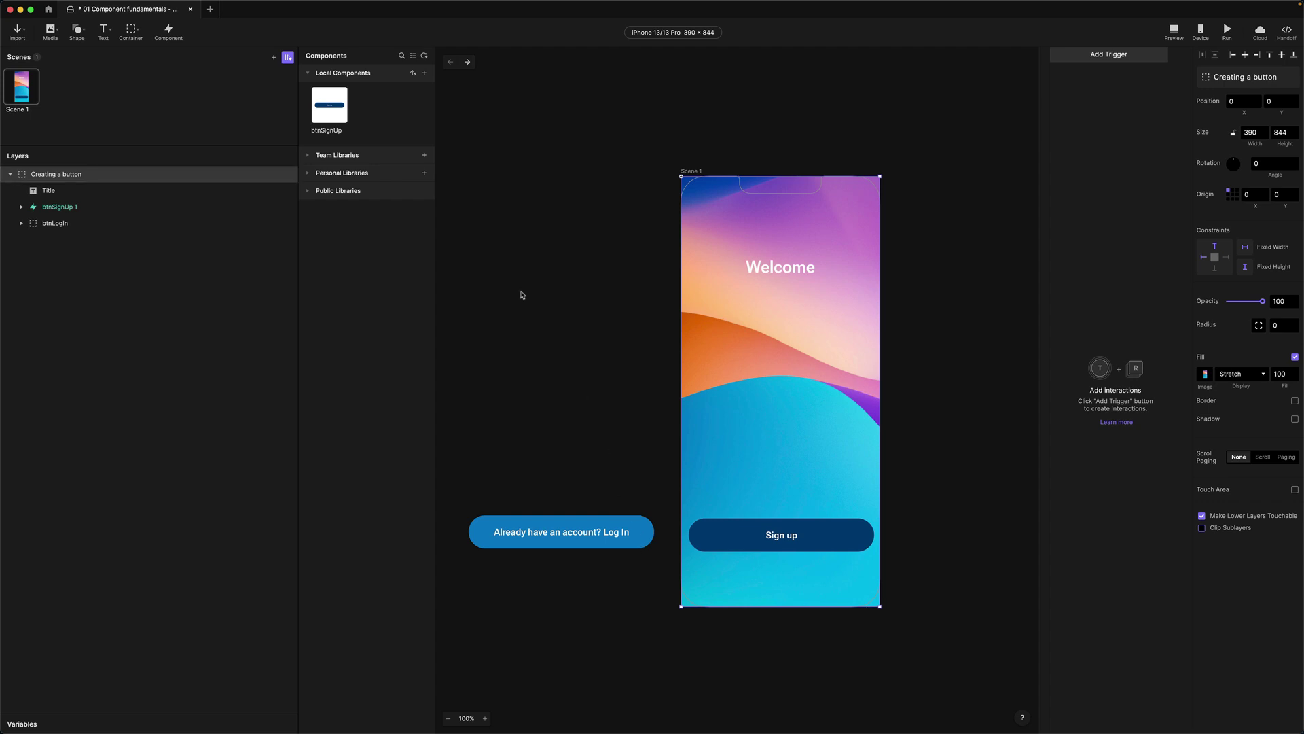
left_click_drag(328, 107, 723, 576)
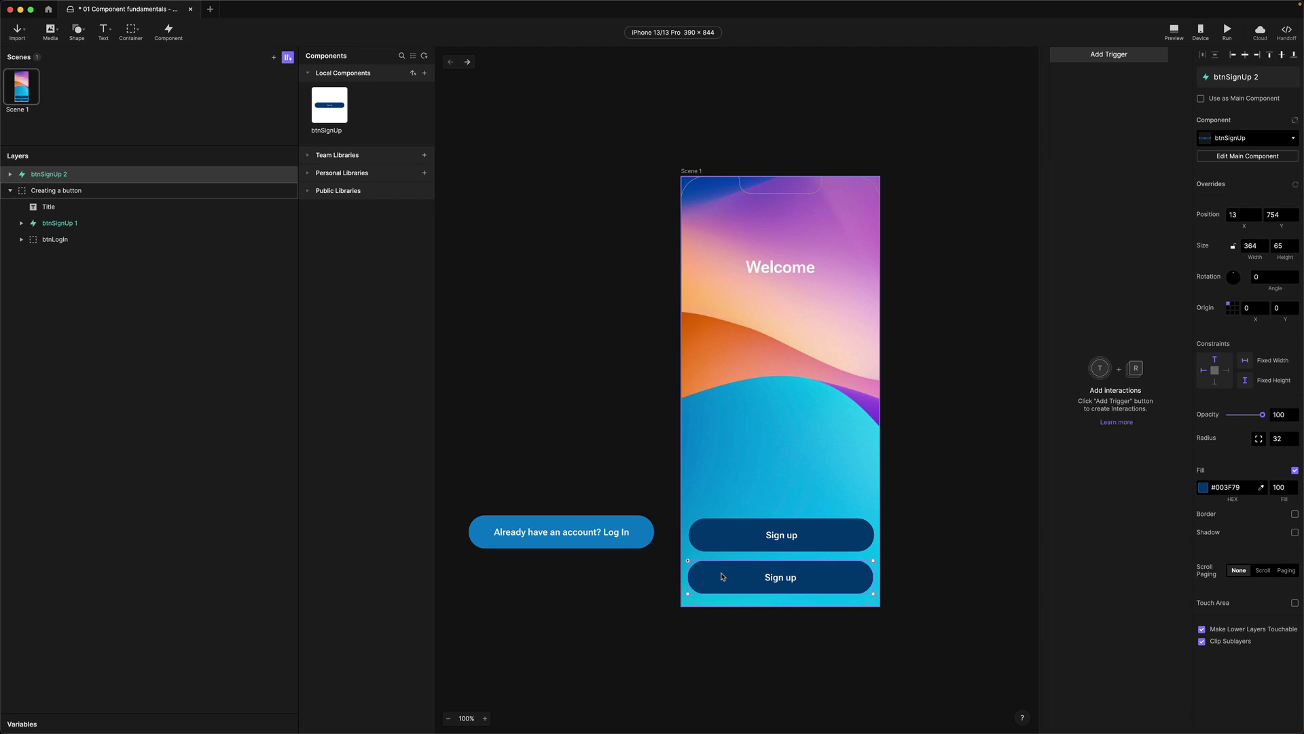
Step: Try selecting the Sign up text inside the btnSignUp 2 instance
double_click(790, 575)
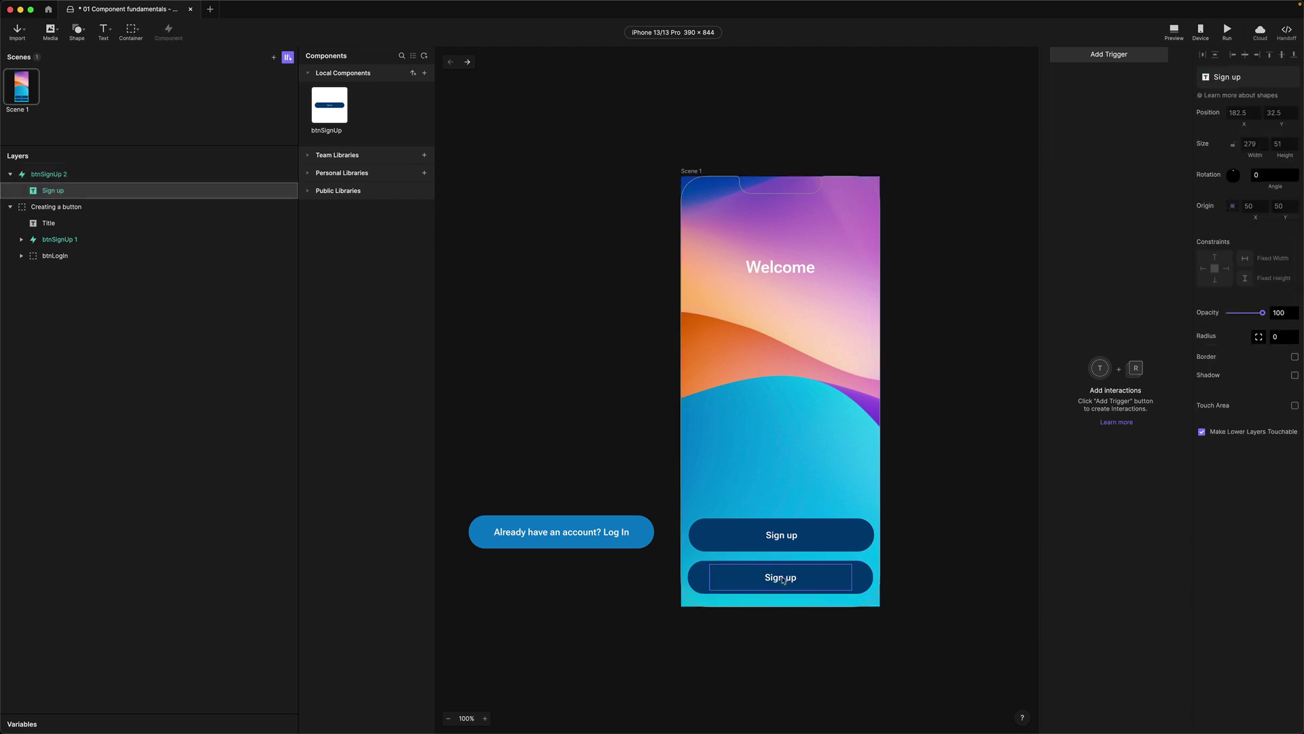
left_click(785, 578)
double_click(784, 579)
left_click(784, 580)
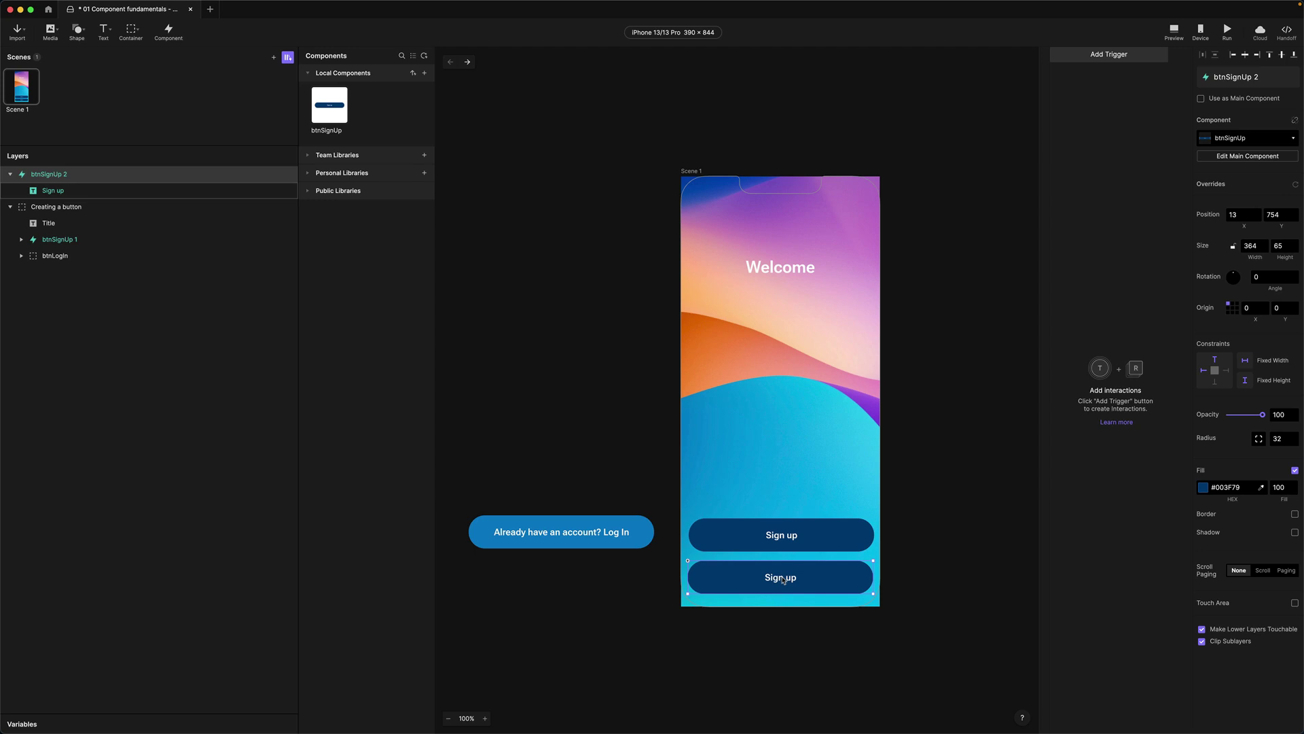
Step: In the btnSignUp main component, make the Sign up label an editable text layer
double_click(329, 106)
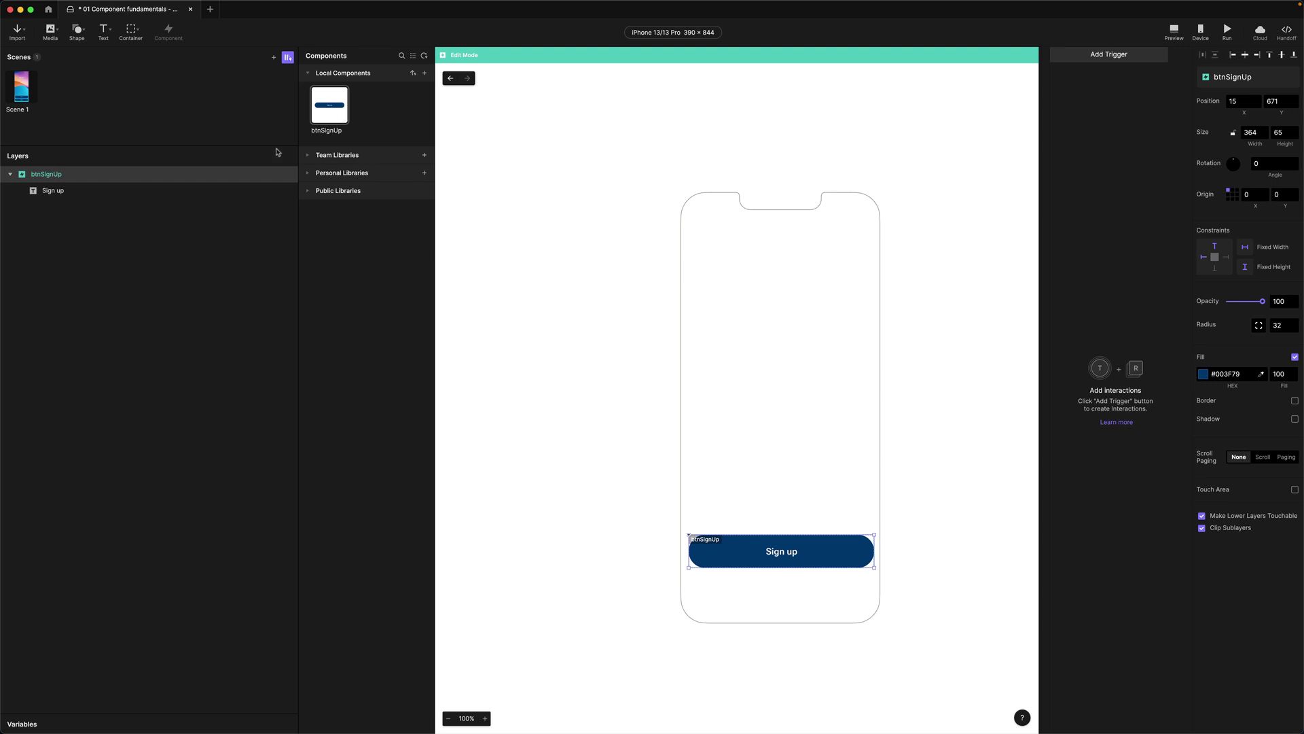
left_click(45, 194)
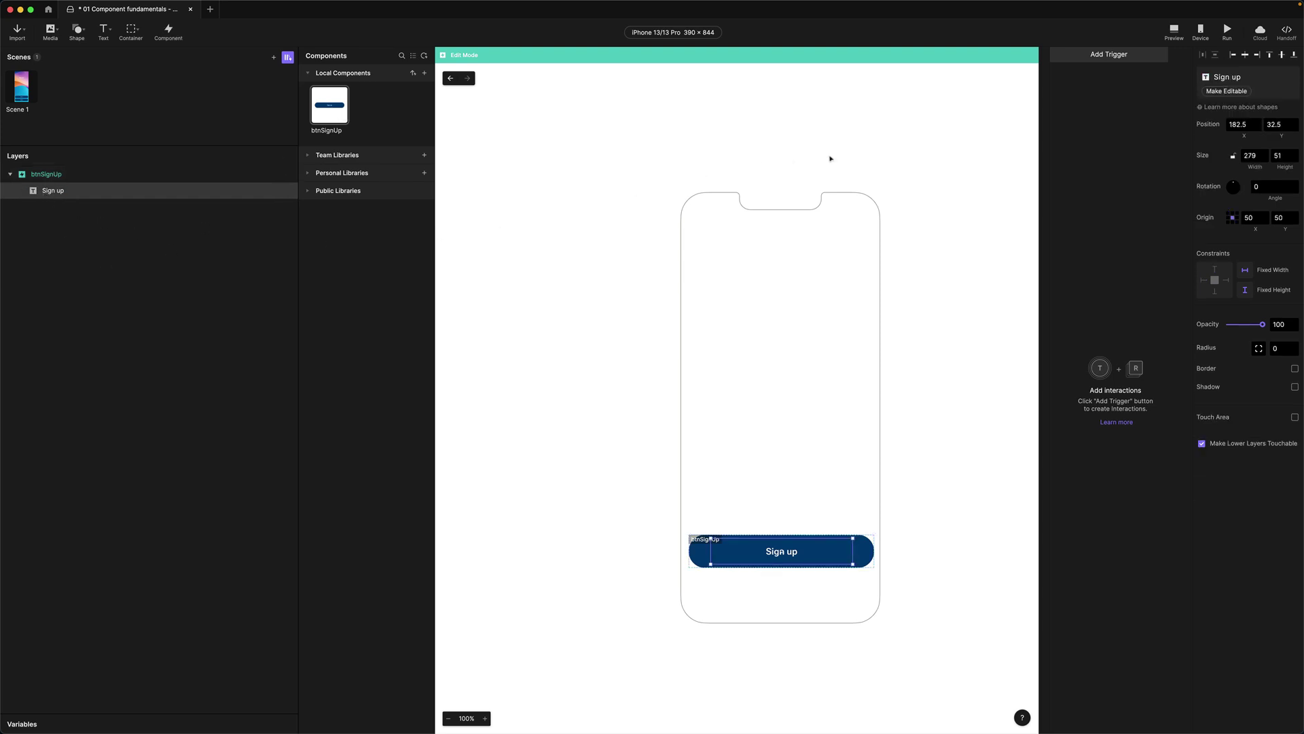
left_click(1221, 94)
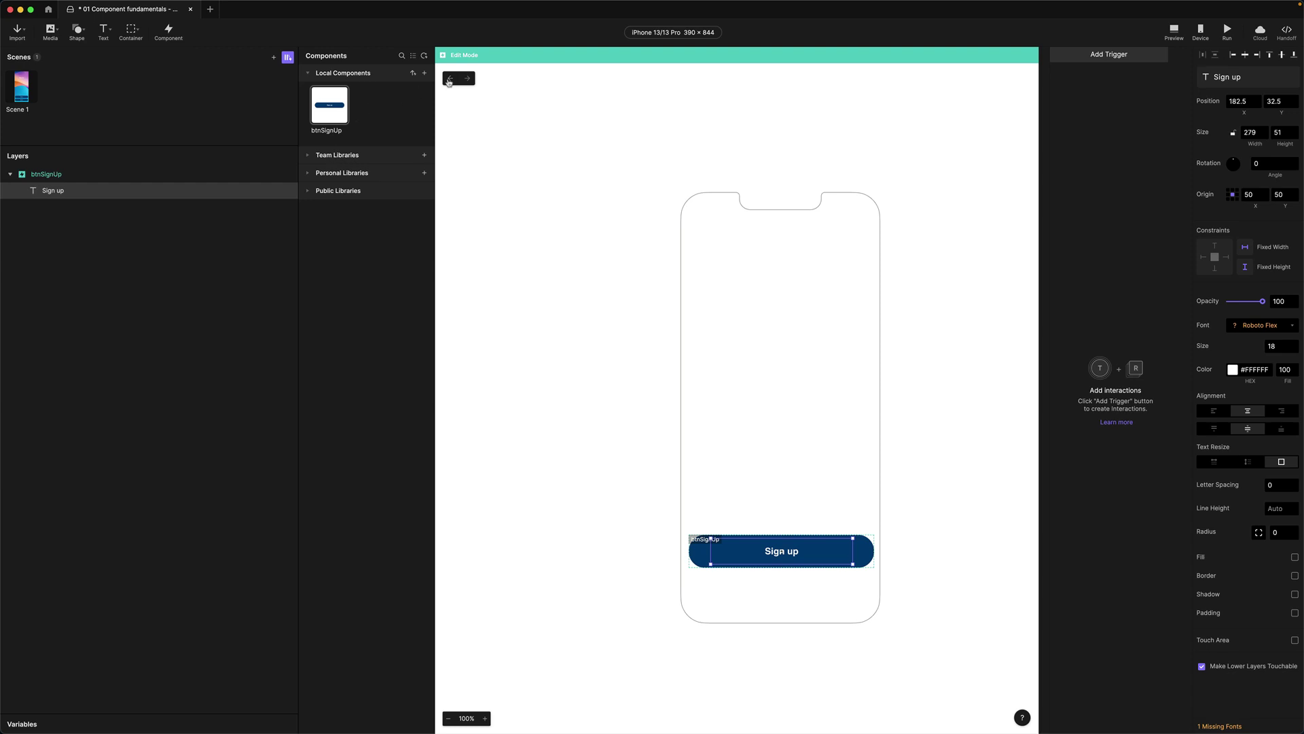
Step: Relabel the lower button 'Already have an account? Log In', correcting the capital N
left_click(449, 80)
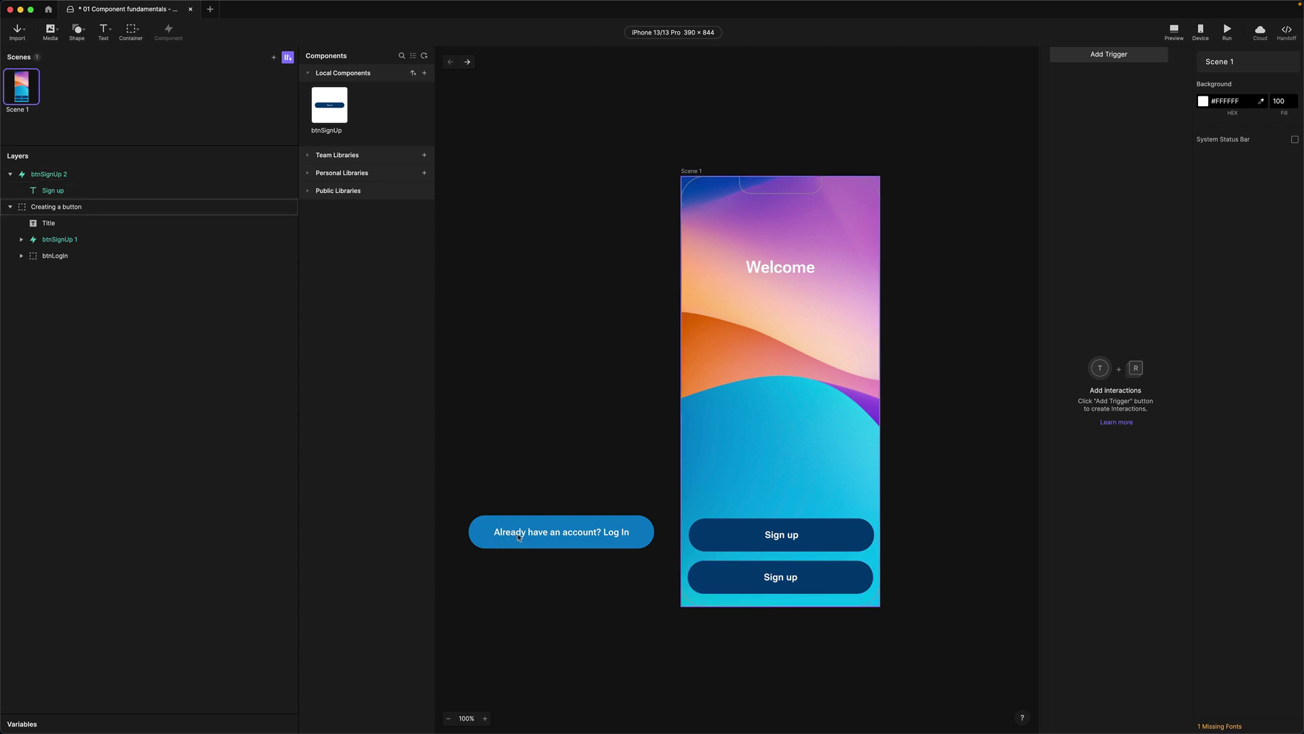
double_click(781, 576)
type("Alread")
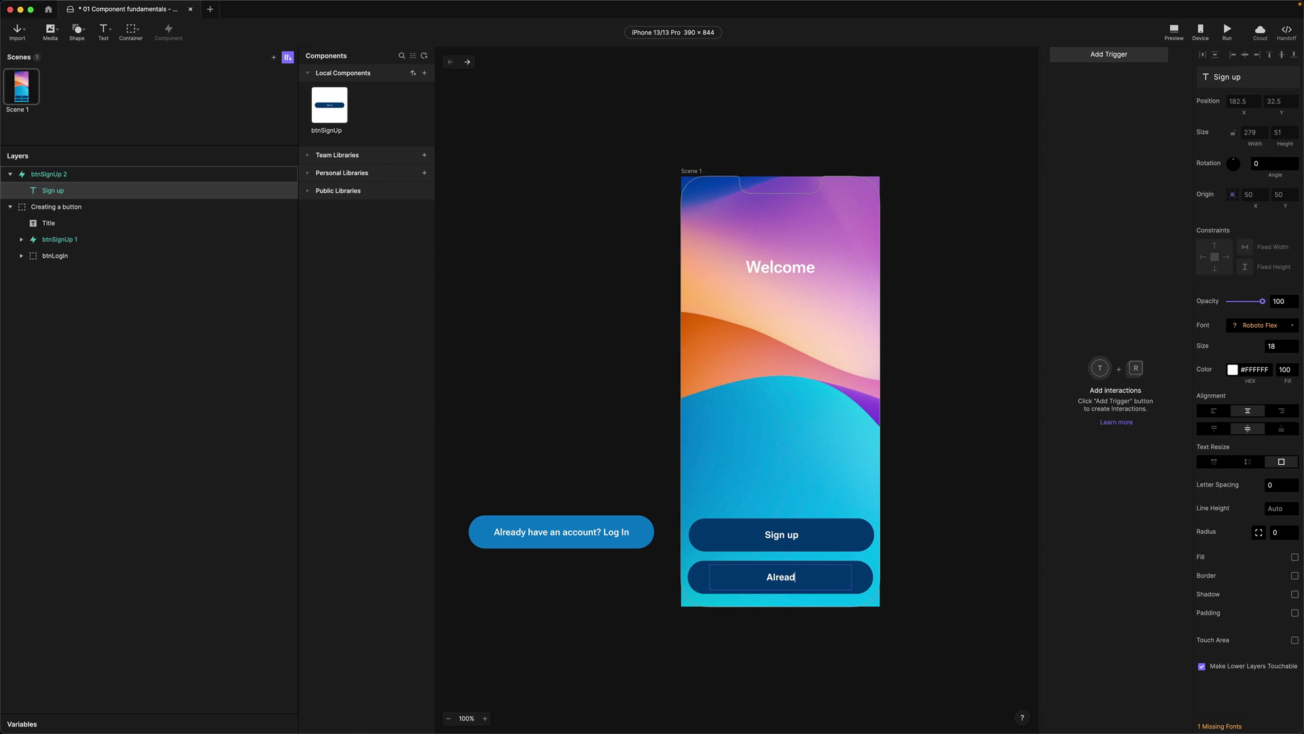
type("y have an account? Log IN")
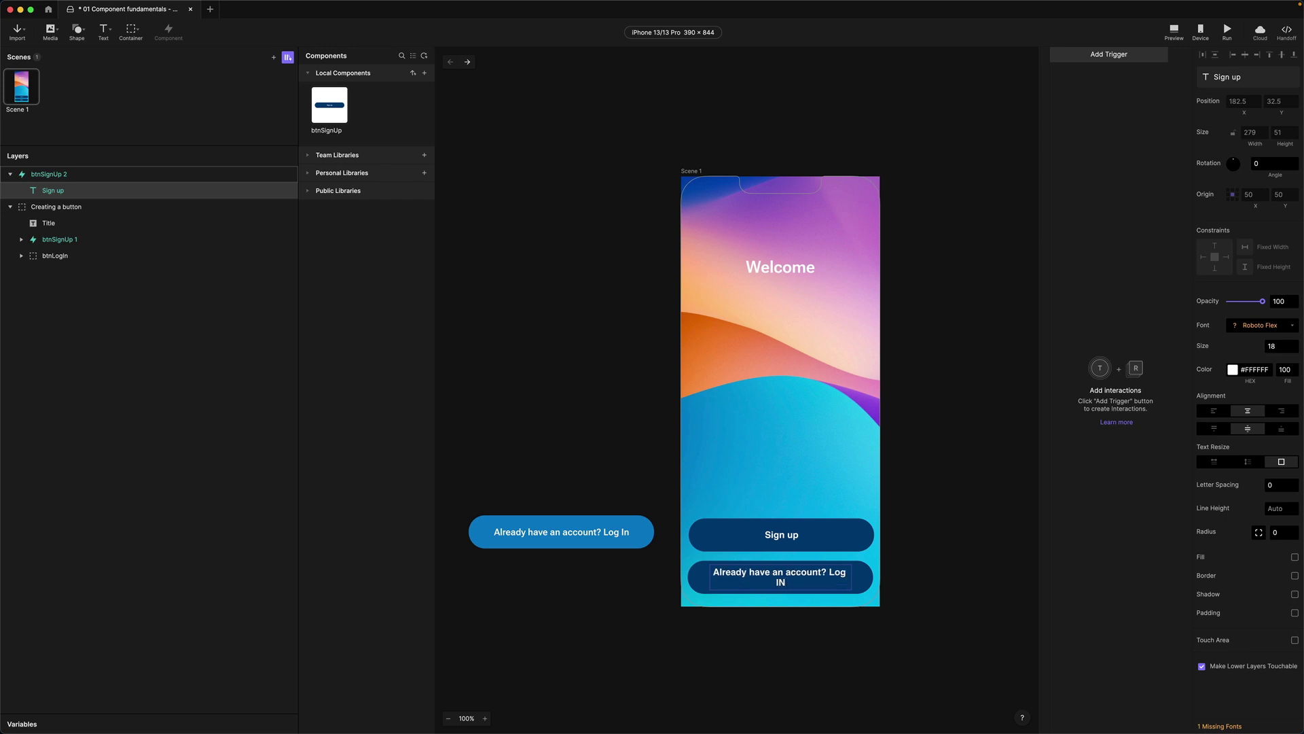
key("BackSpace")
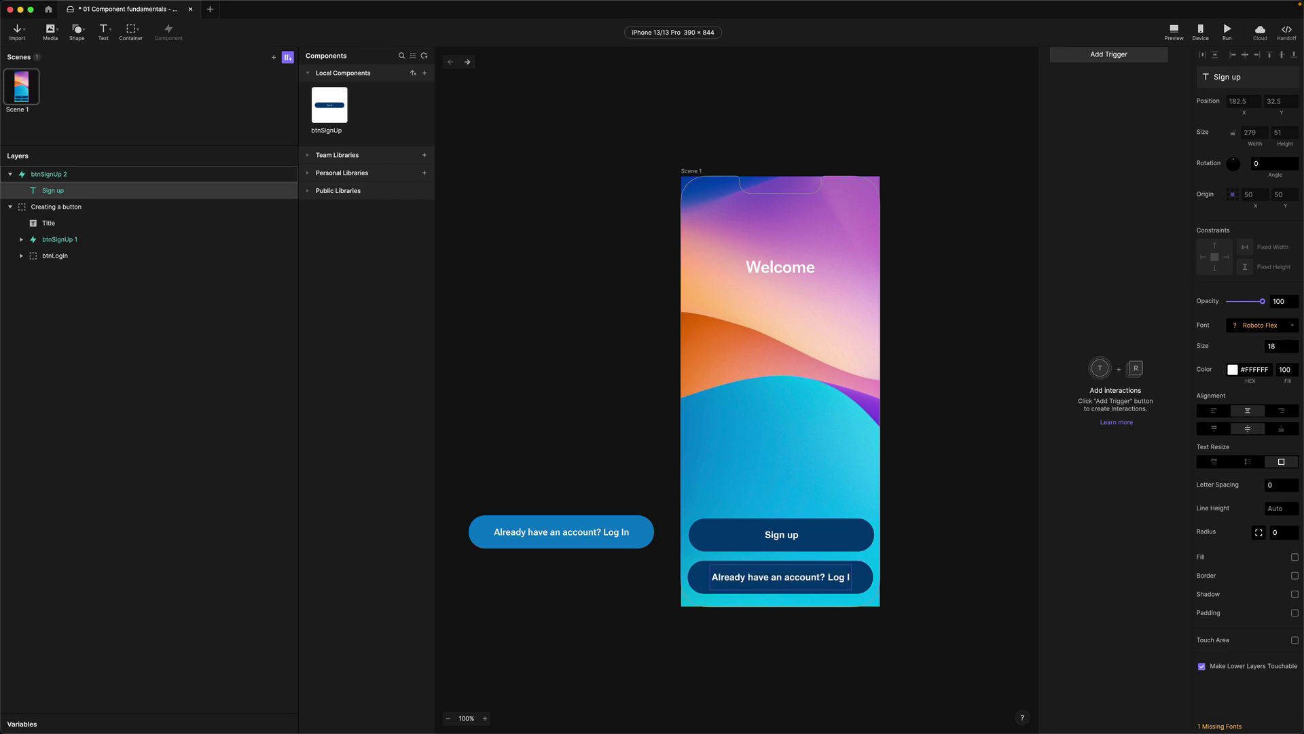
type("n")
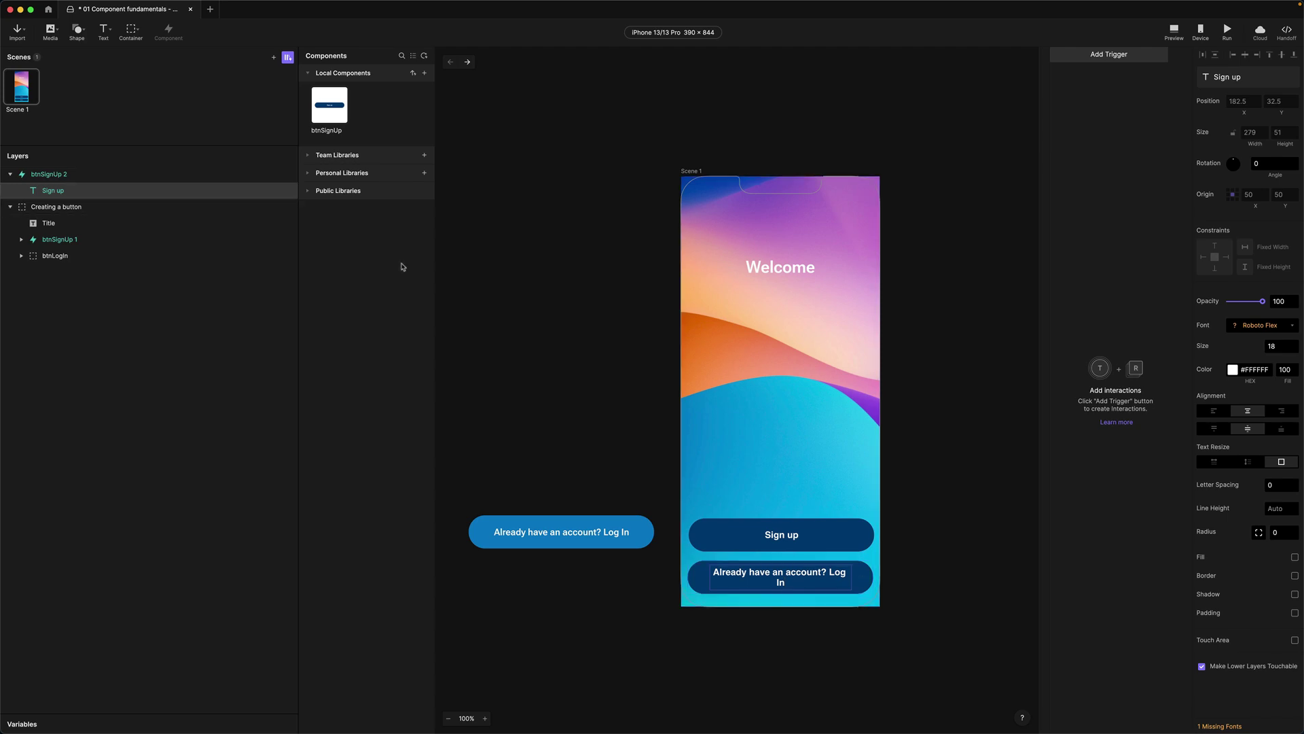
Step: Stretch the btnSignUp component's Sign up label to the full 364 button width
double_click(327, 107)
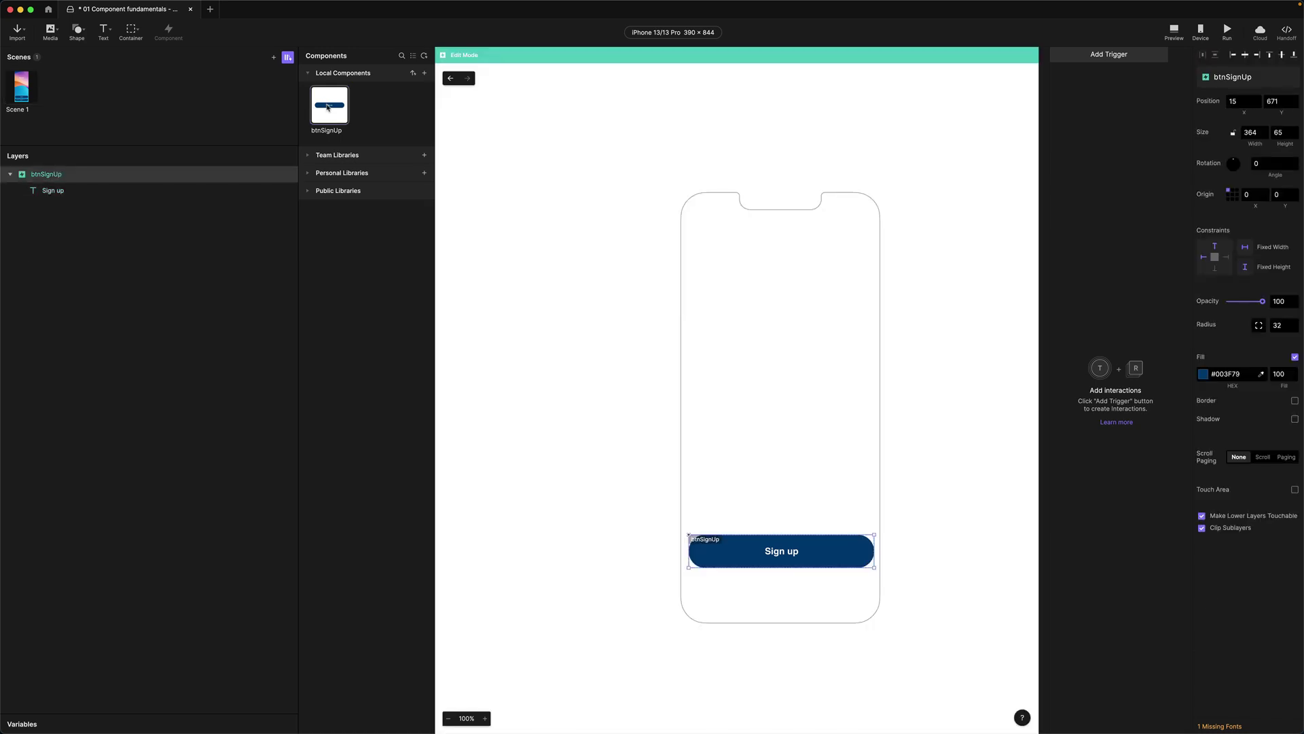
left_click(53, 191)
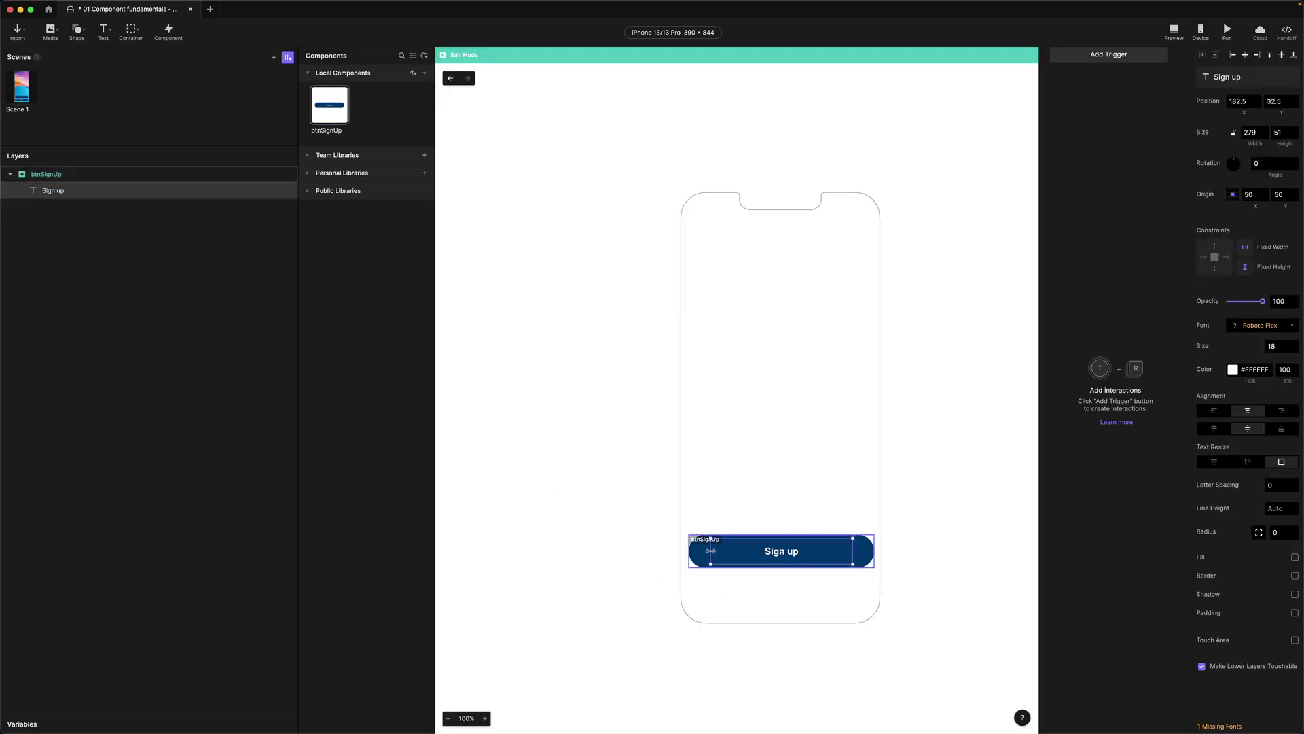
left_click_drag(711, 550, 689, 551)
left_click_drag(854, 557, 877, 565)
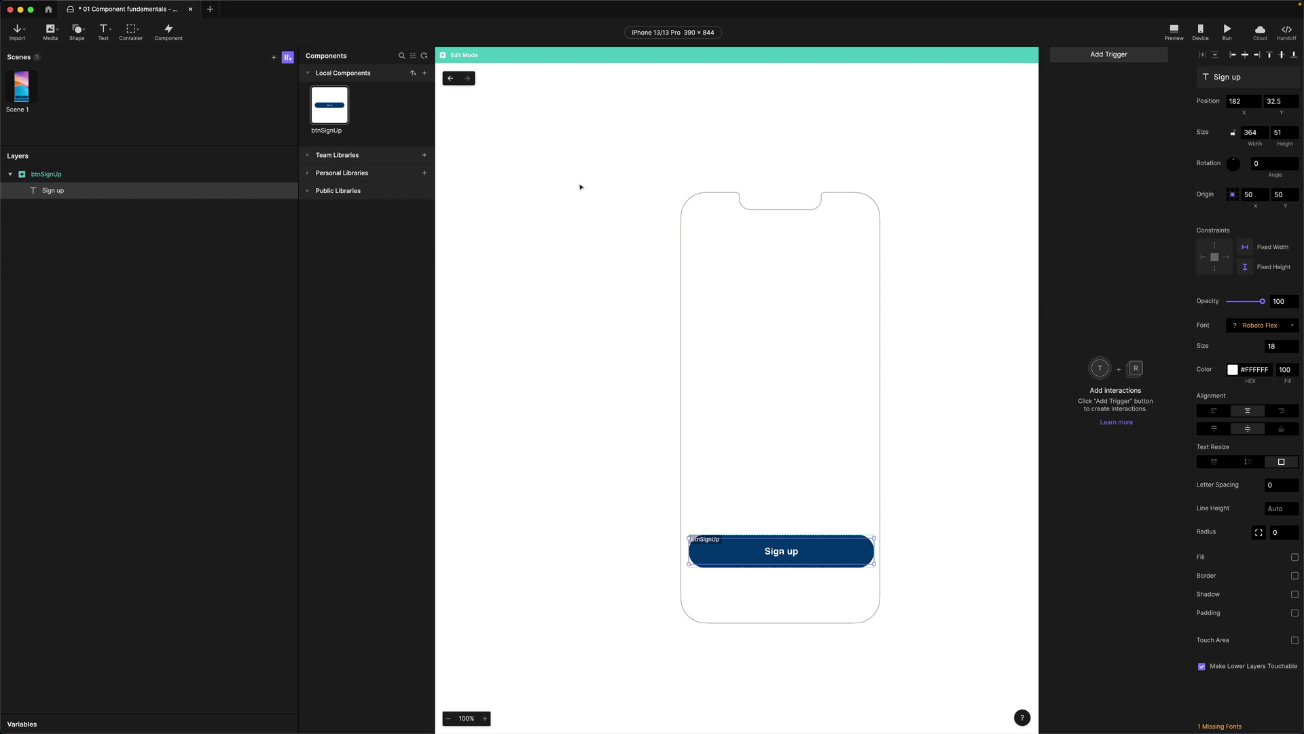
left_click(450, 78)
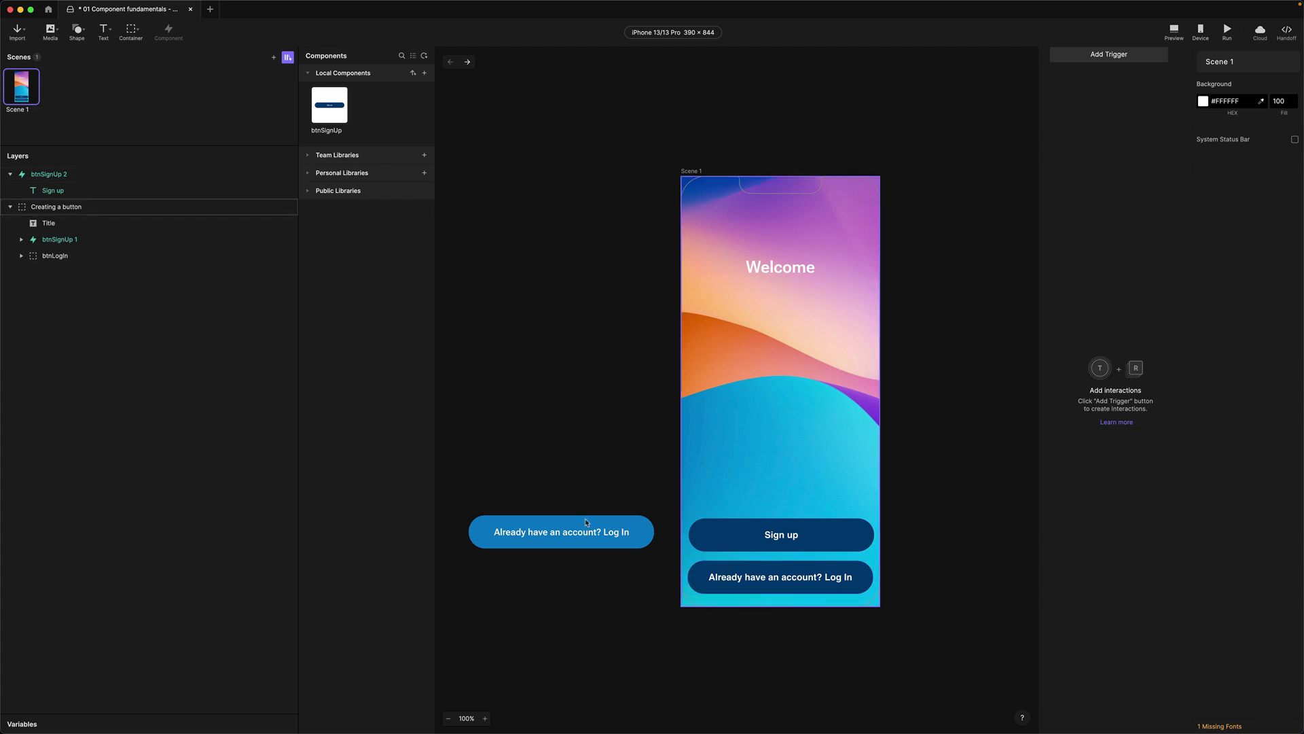
Step: Recolour the Log In button #0080C8 by eyedropping the blue button beside the phone
left_click(705, 574)
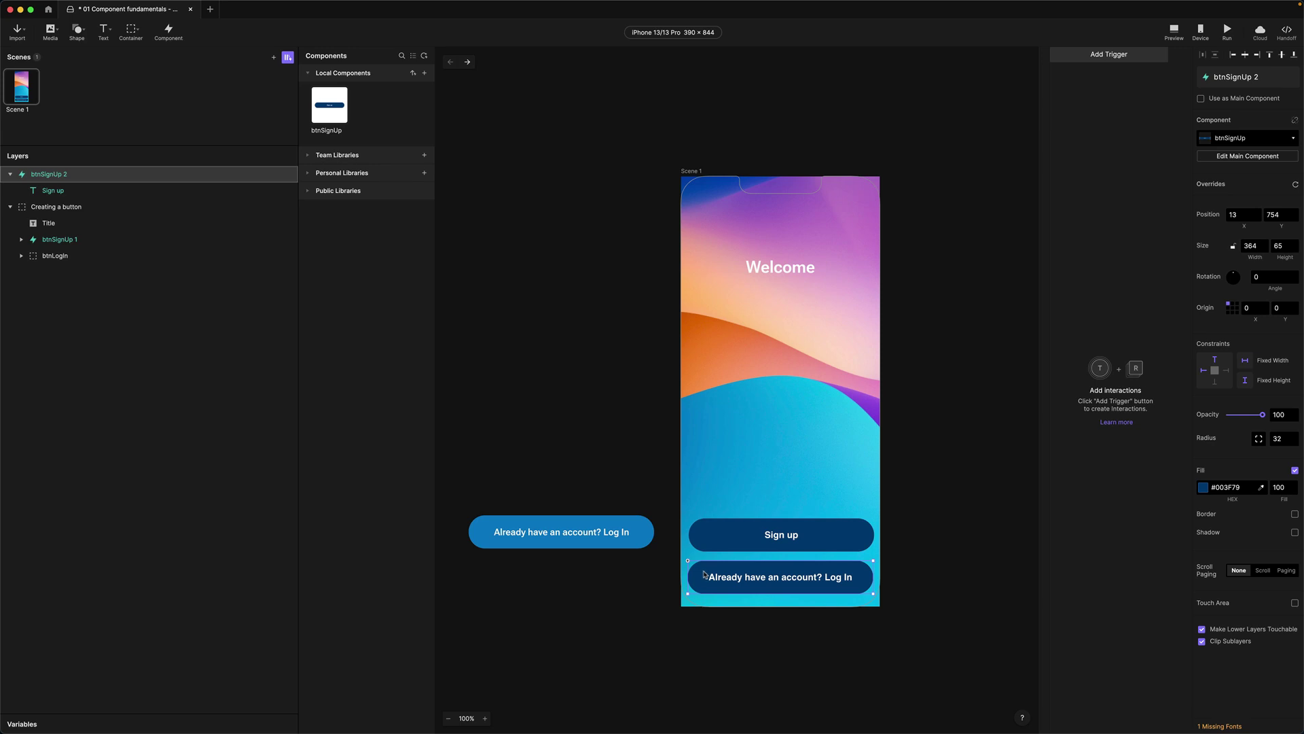
left_click(1207, 489)
left_click(1207, 488)
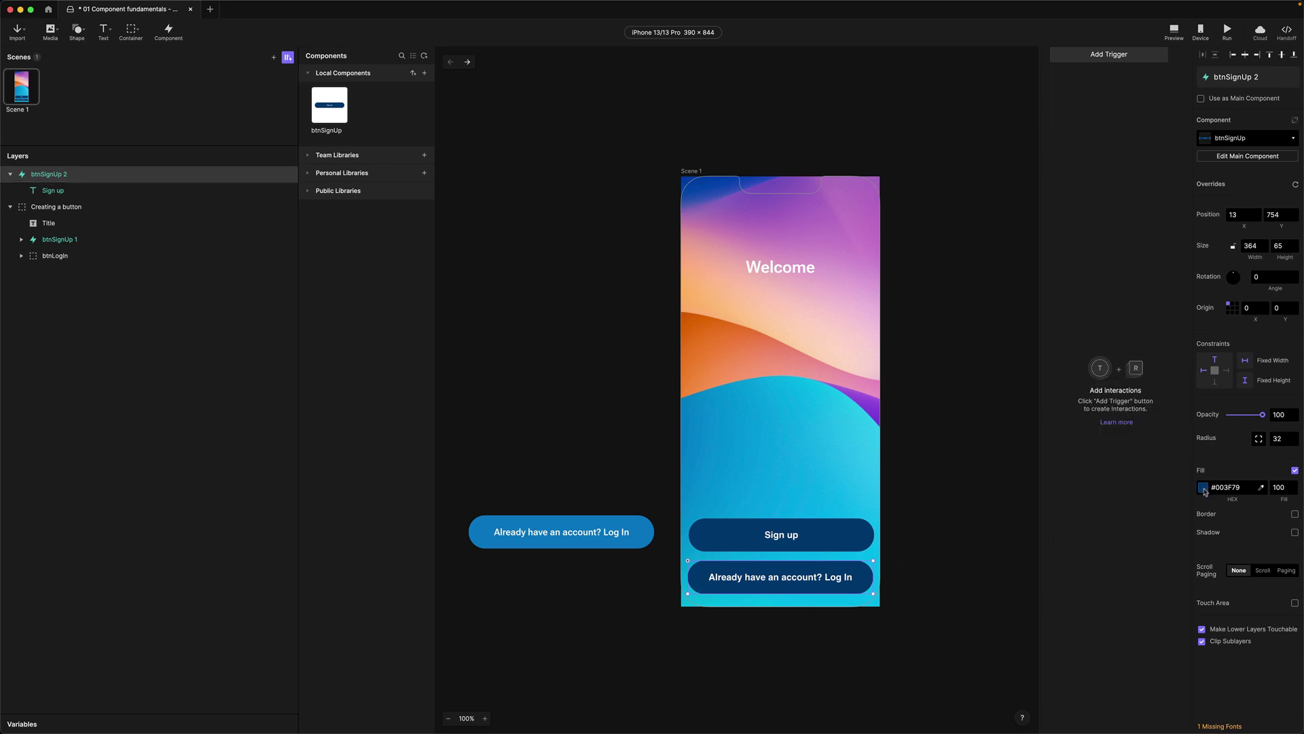
left_click(1262, 488)
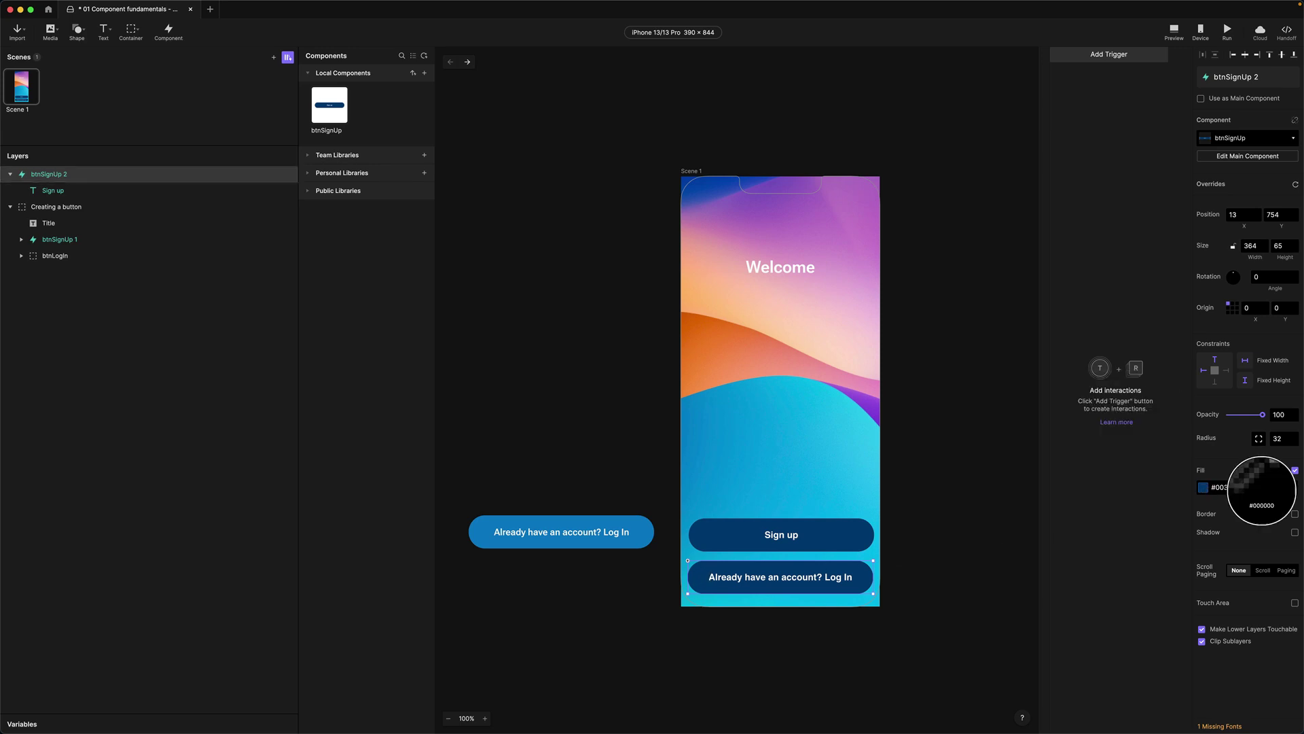
left_click(639, 536)
left_click(920, 551)
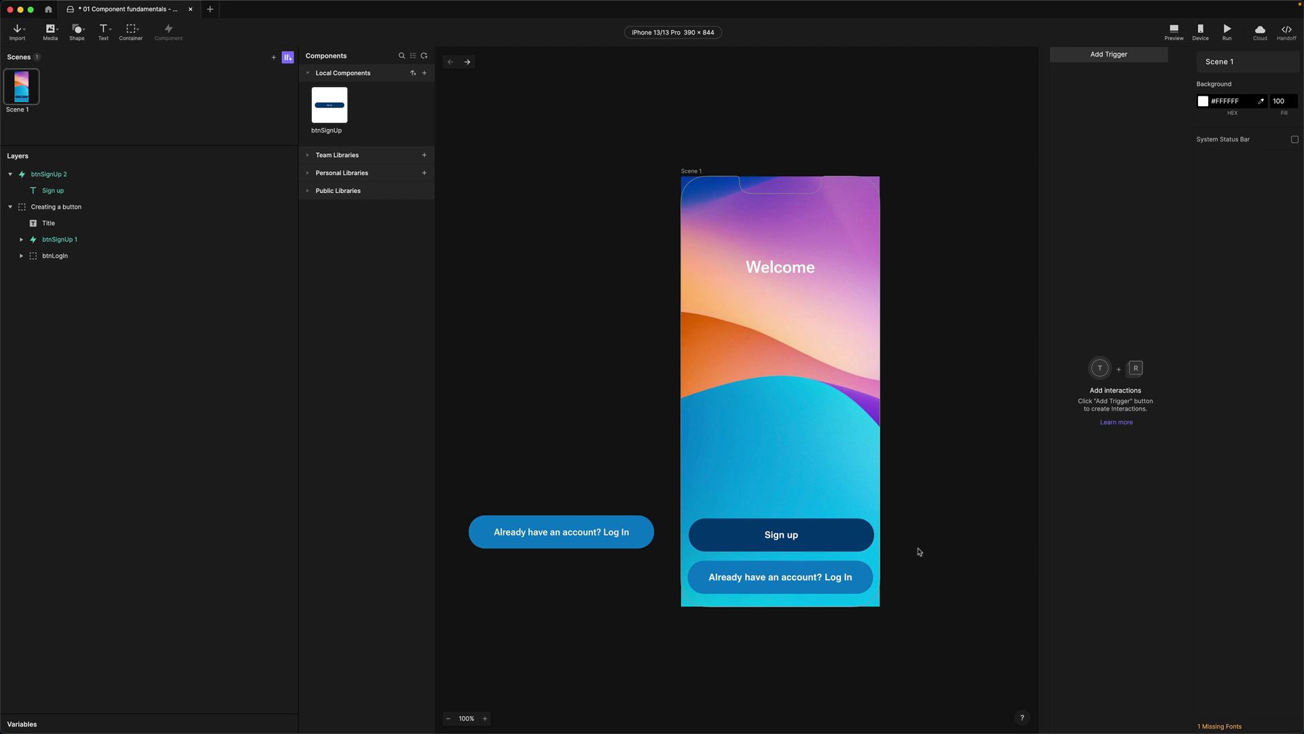
Step: Set the btnSignUp main component's fill to white #FFFFFF
double_click(332, 111)
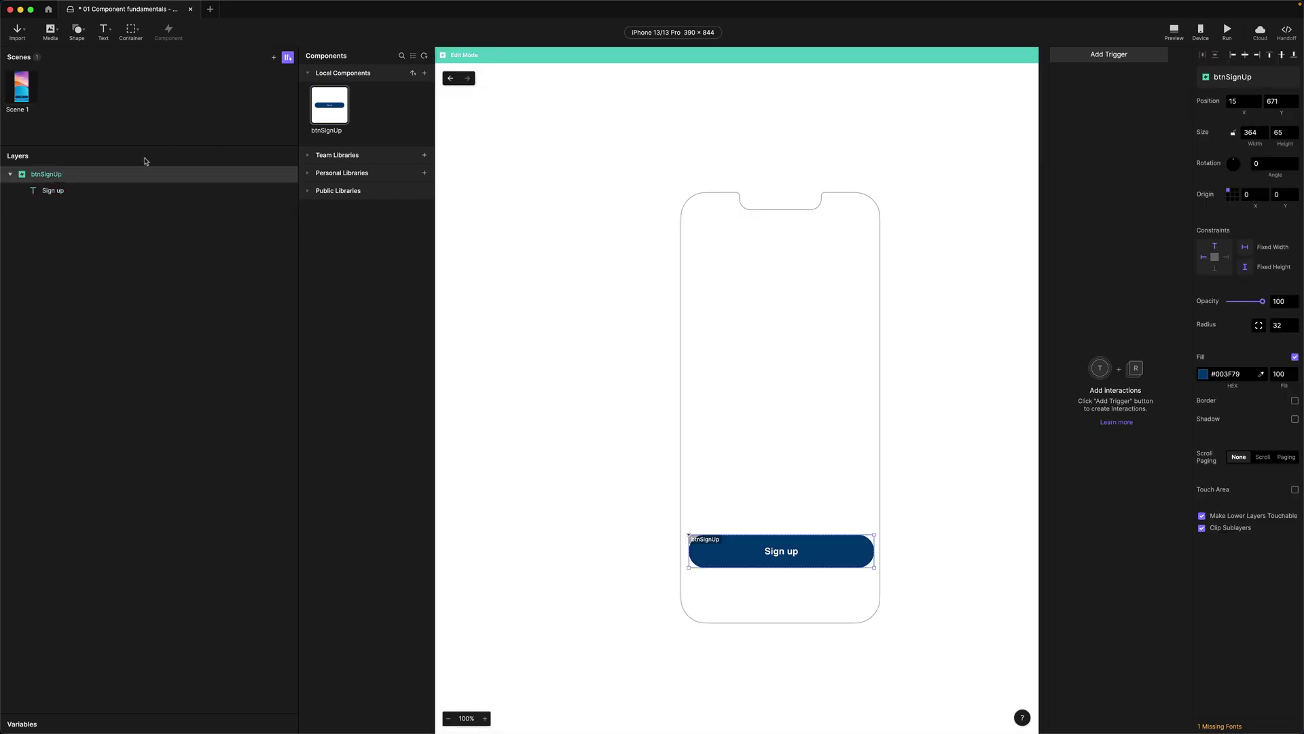
left_click(1204, 374)
left_click_drag(1123, 358, 1035, 255)
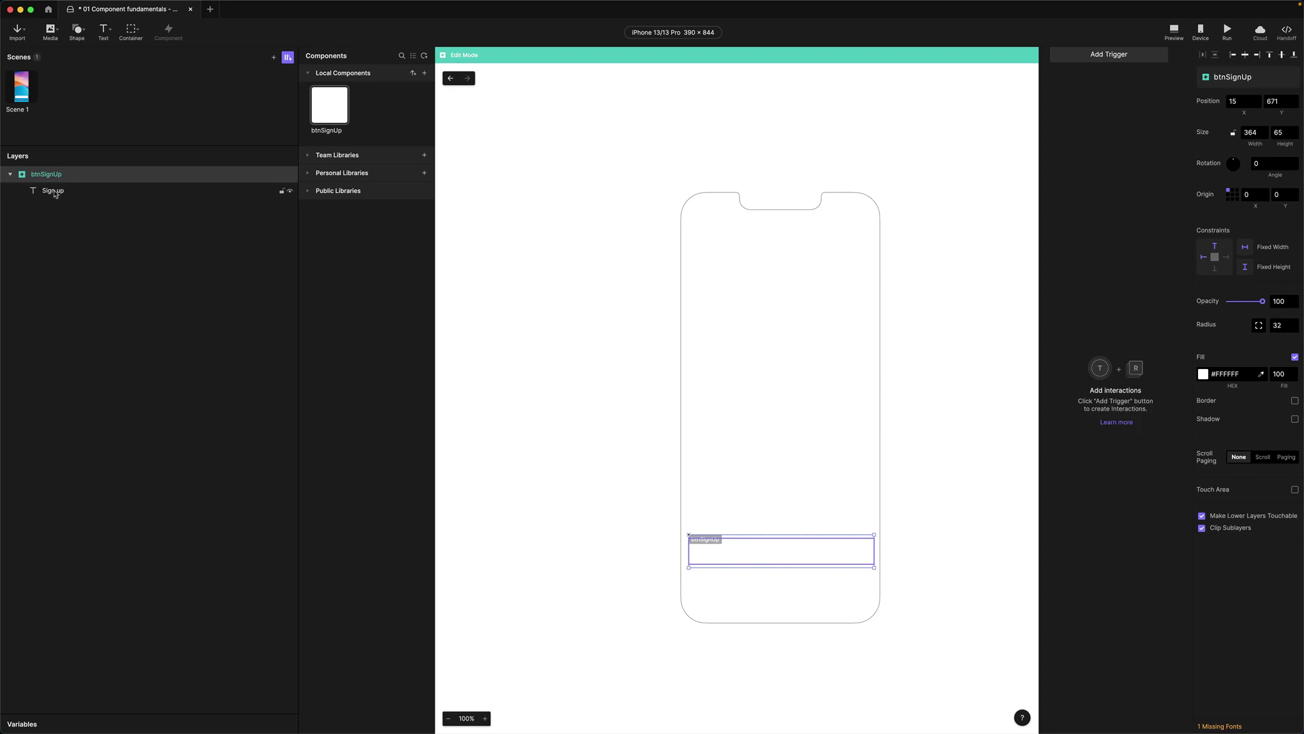
key("Escape")
Step: Make the component's Sign up label text black #000000
left_click(53, 192)
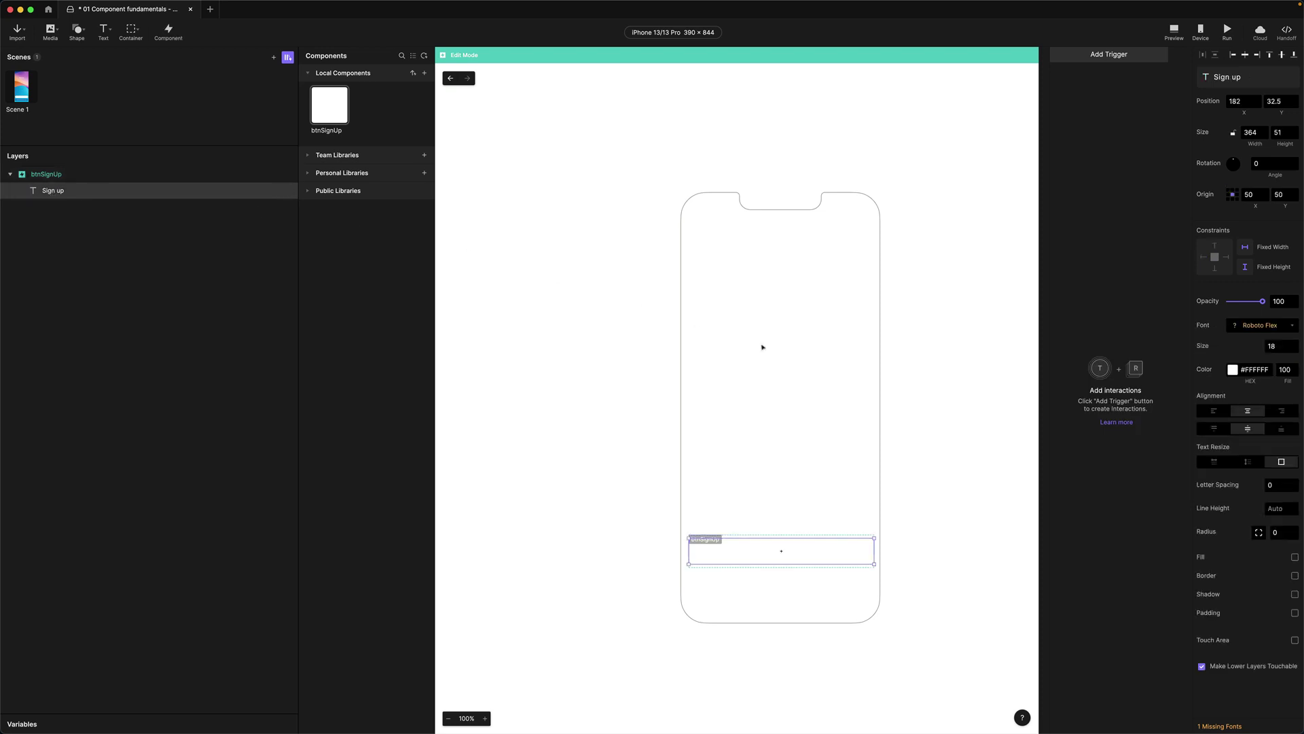
left_click(1233, 369)
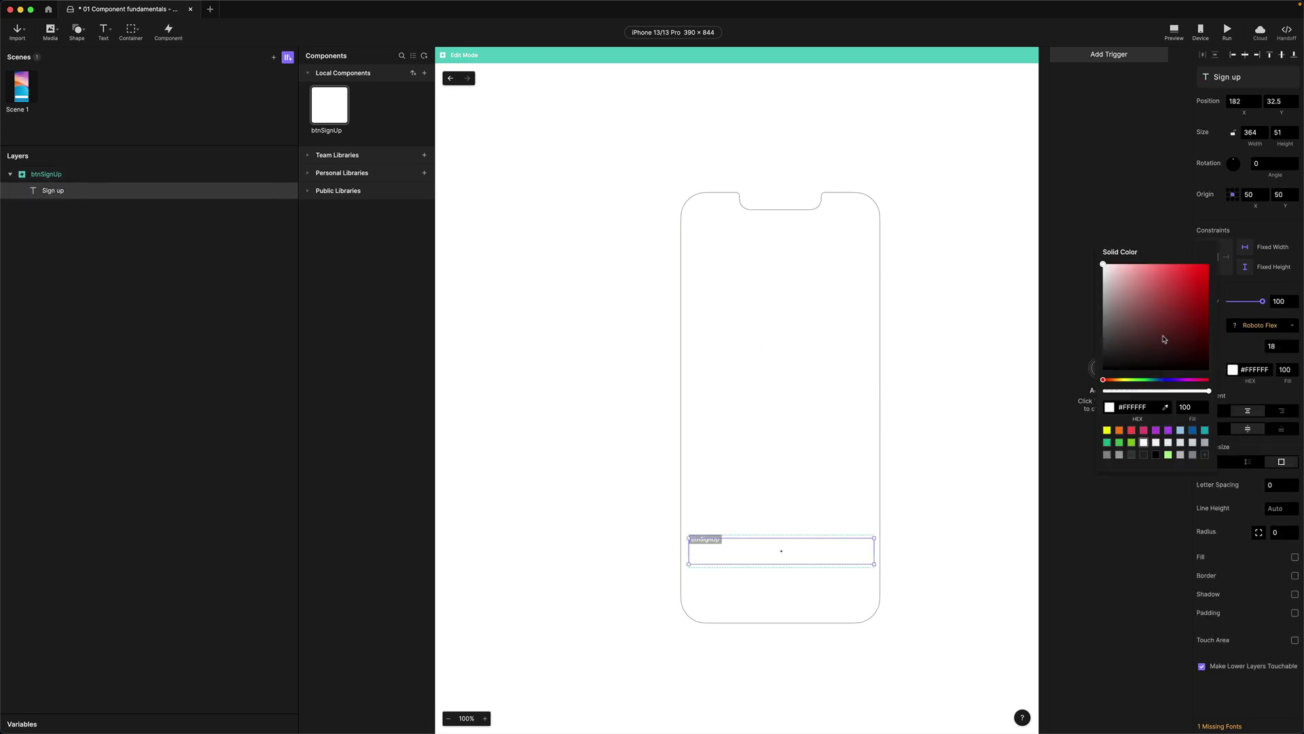
left_click(1156, 455)
left_click(619, 424)
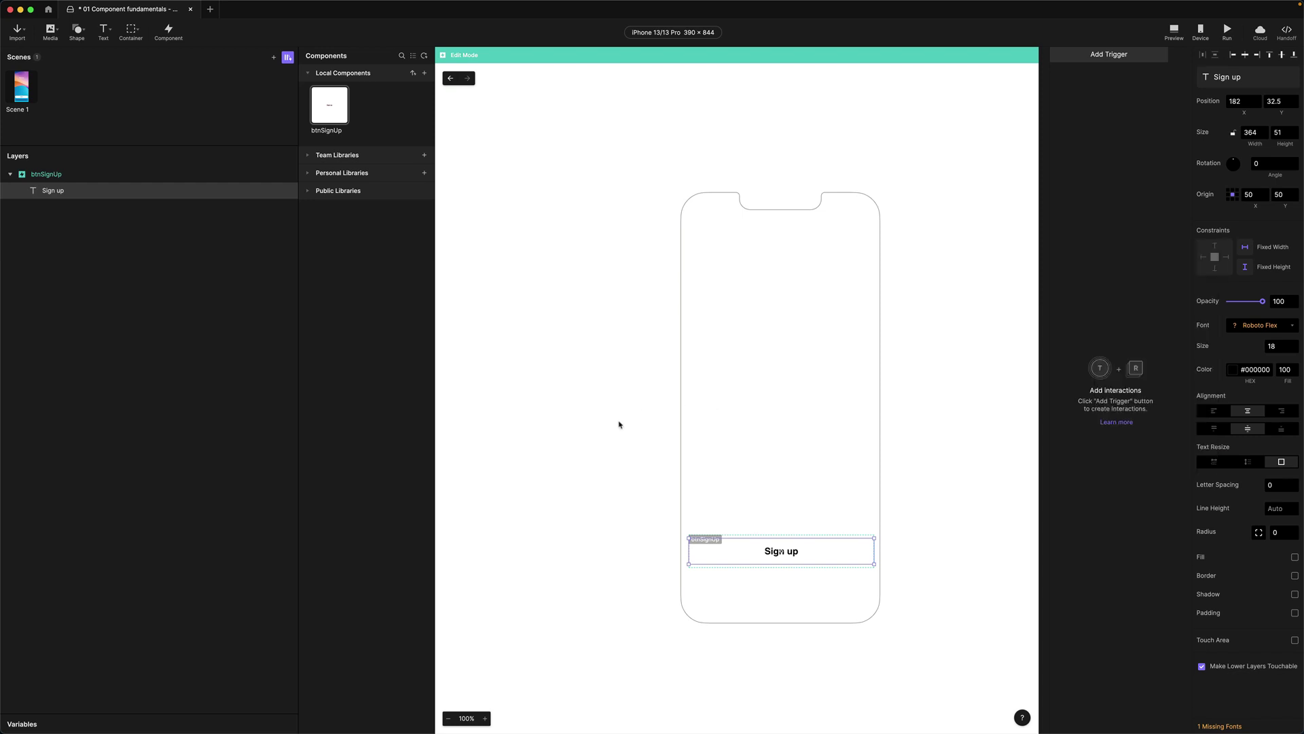
left_click(623, 425)
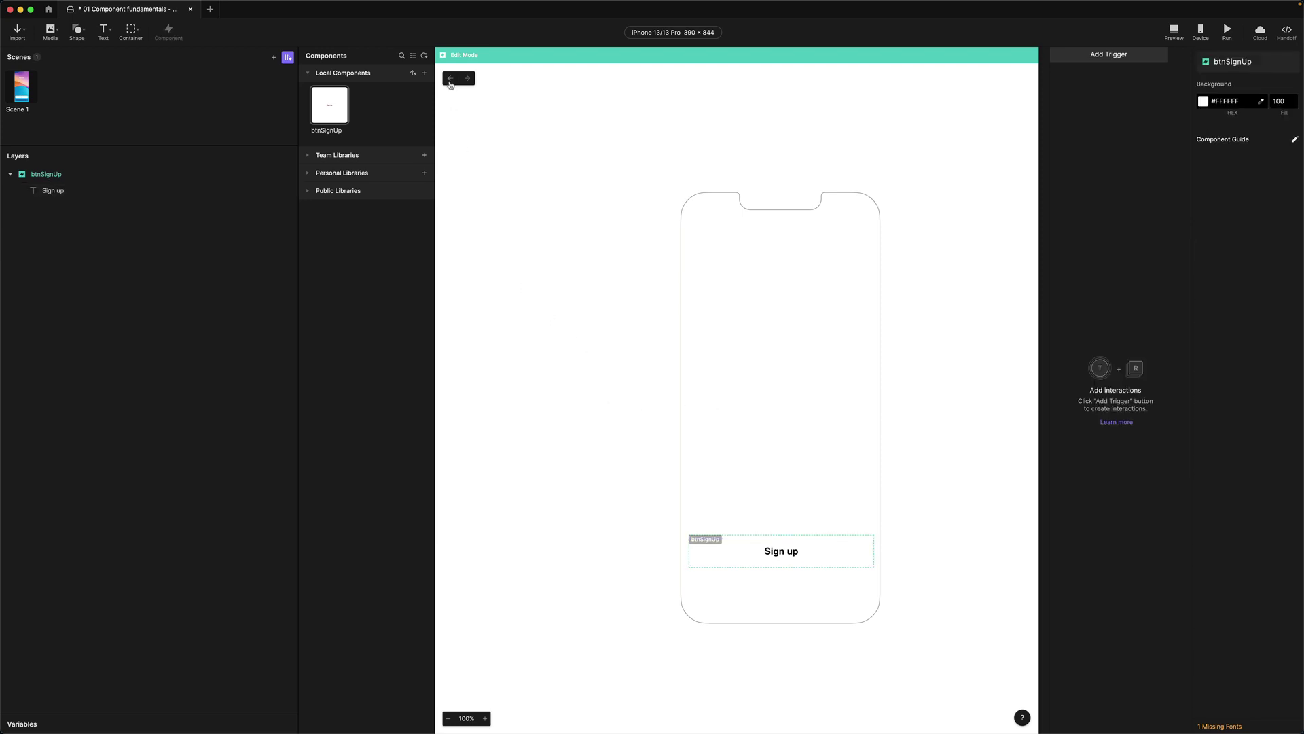
left_click(451, 80)
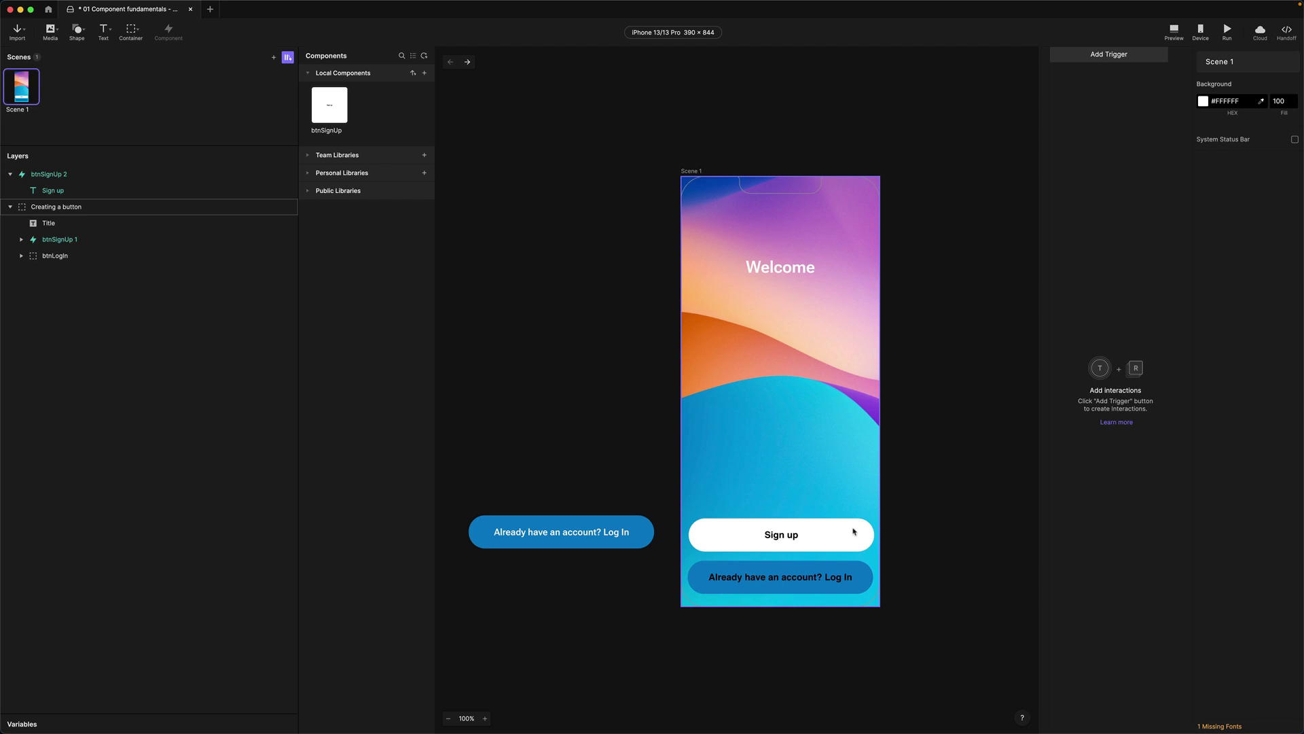
Step: Reset overrides on the Log In button (btnSignUp 2) so it becomes a white Sign up button
left_click(741, 583)
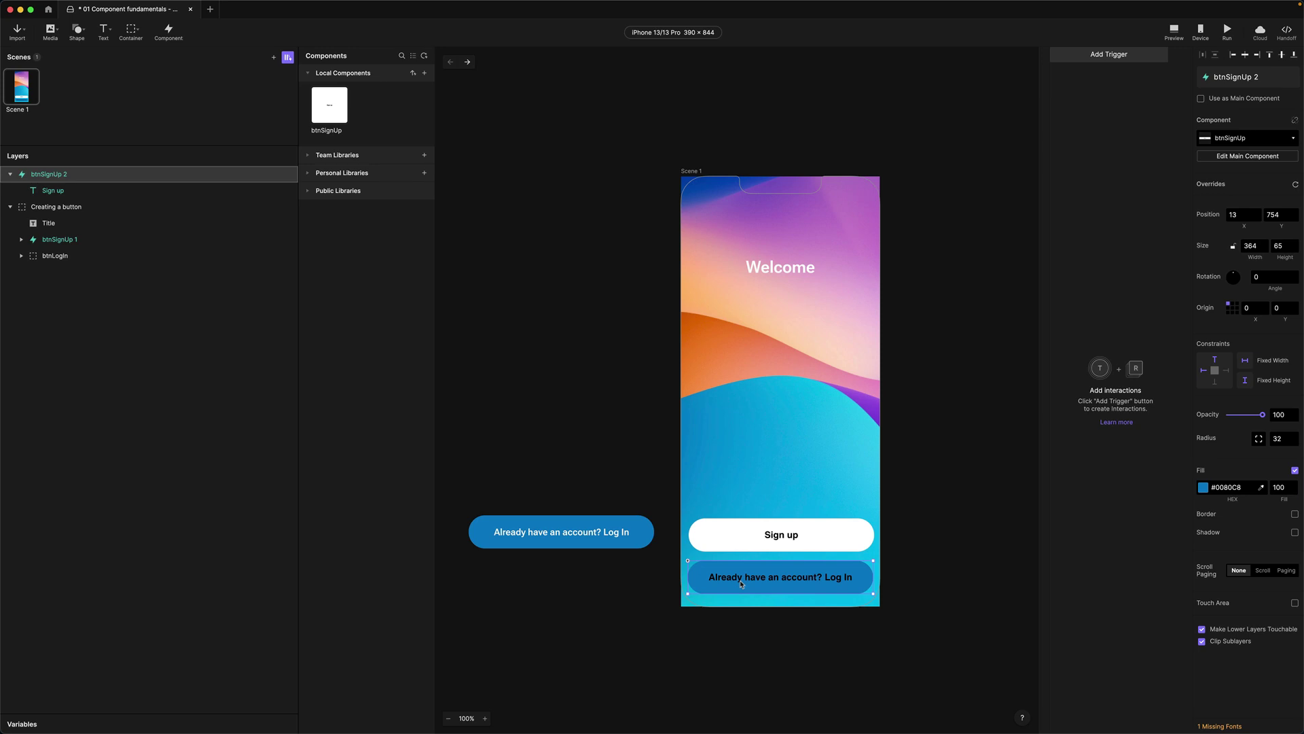
right_click(741, 583)
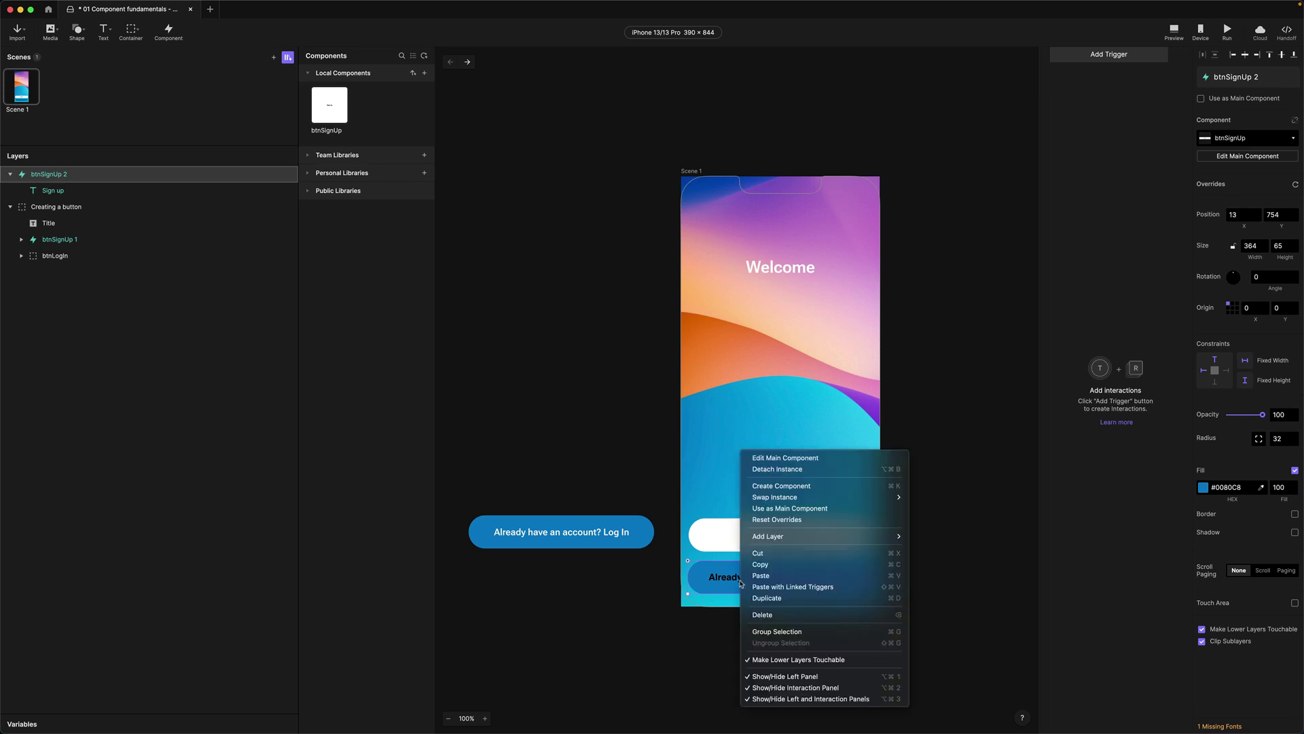
left_click(797, 520)
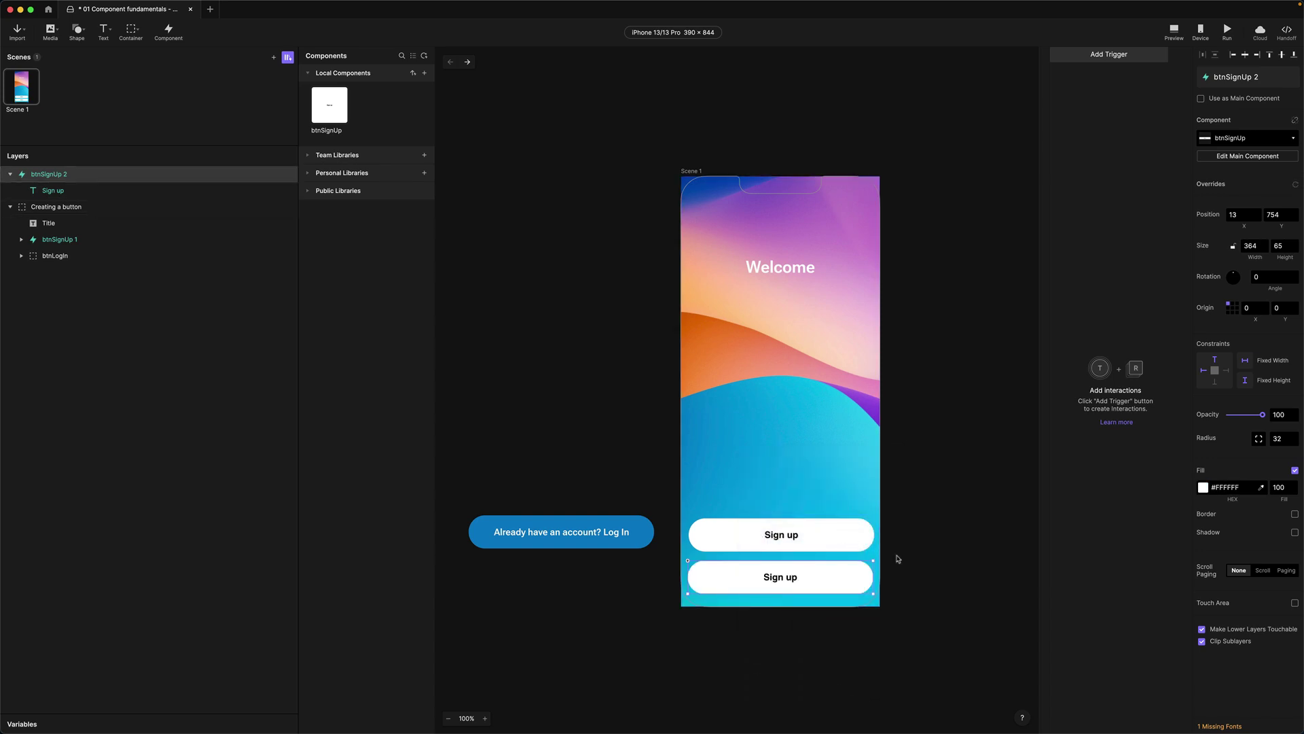